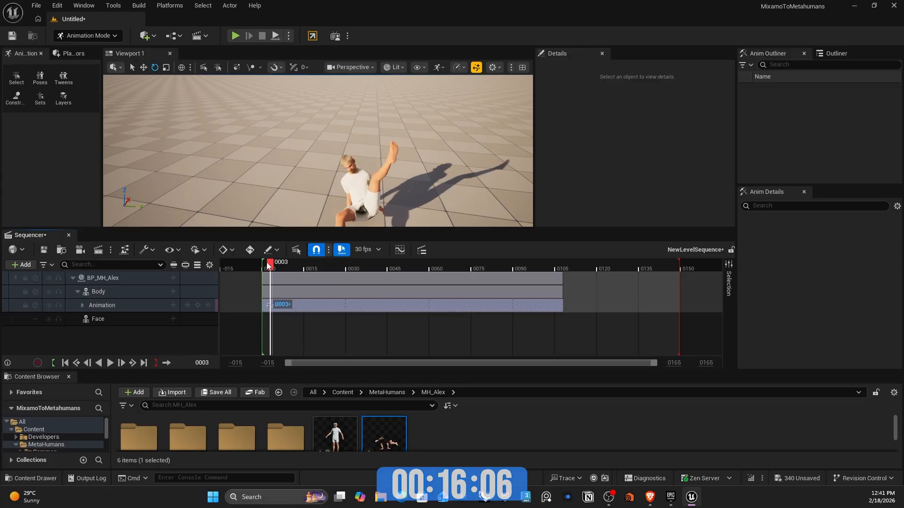
Play the BP_MH_Alex body animation in the level sequence from its start
drag(267, 267, 262, 342)
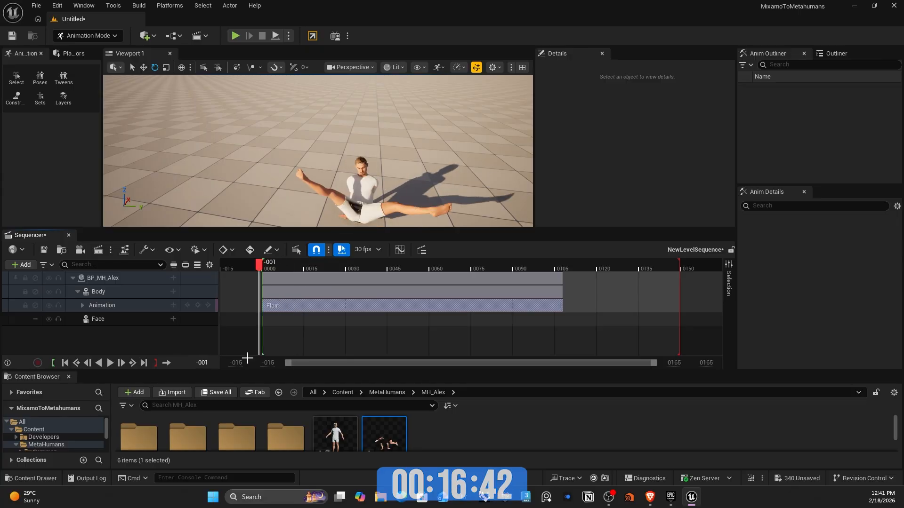
click(109, 363)
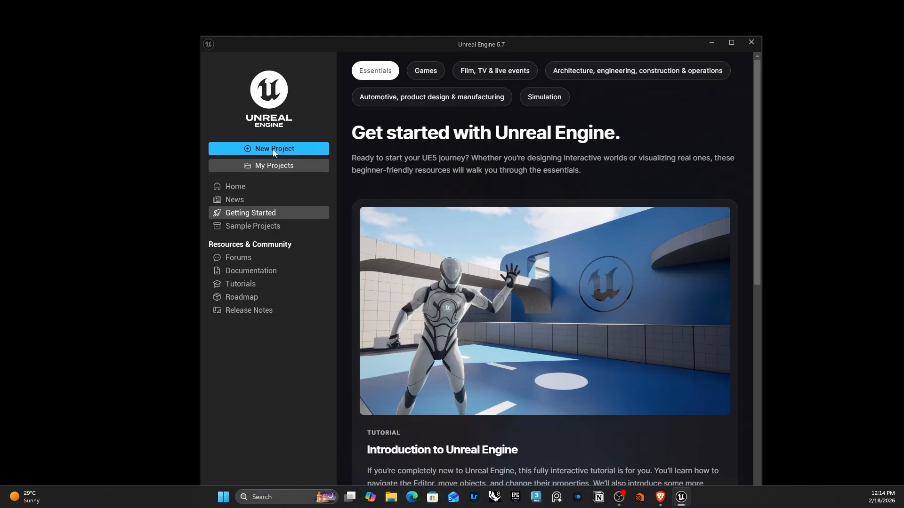
Create a new Unreal Engine project named MixamoToMetahumans from the Blank games template
click(273, 150)
click(402, 91)
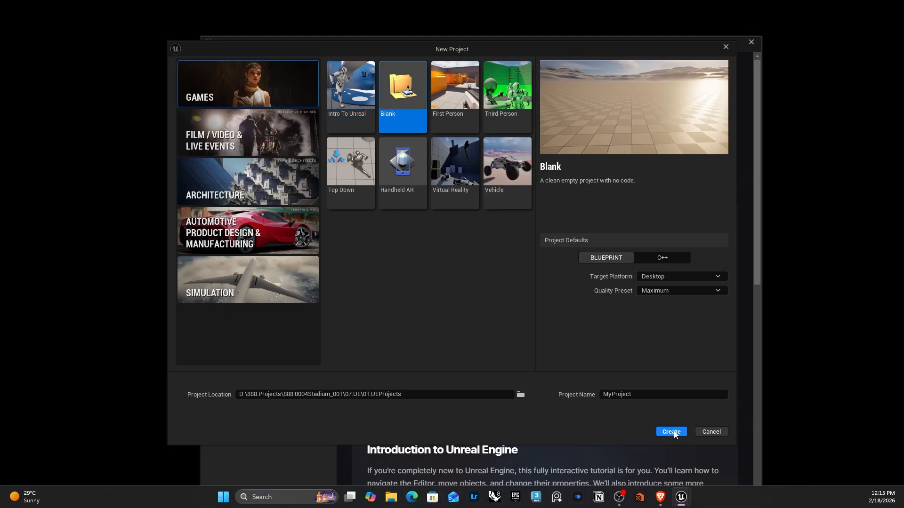
click(409, 394)
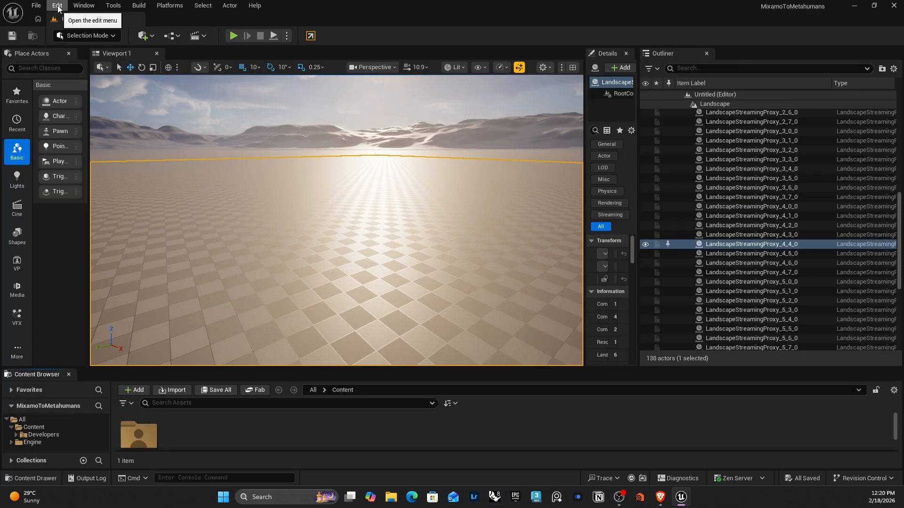
Create a folder named Mixamo in the project's Content folder and enlarge the content browser area
click(34, 427)
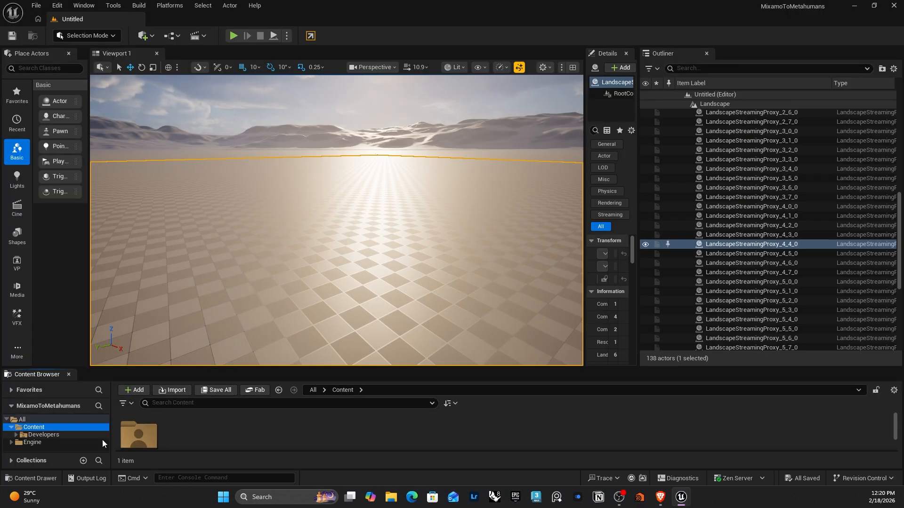
right_click(186, 433)
click(234, 117)
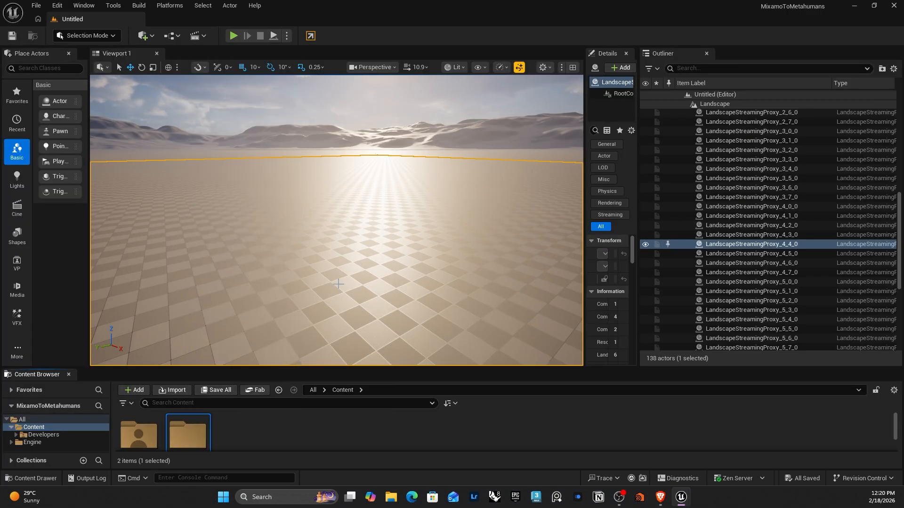
drag(329, 368, 328, 315)
right_click(188, 386)
click(234, 276)
text(Mixamo)
key(Return)
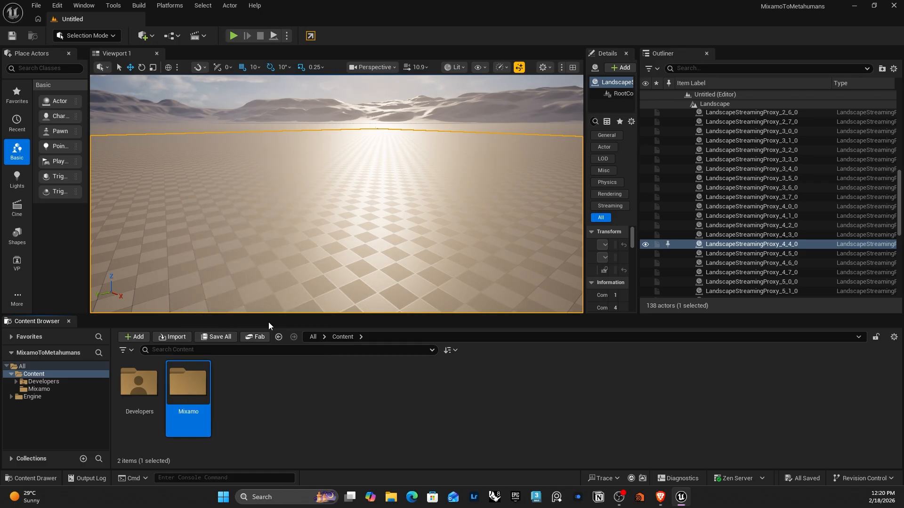
Open the plugin list and filter it for "metahuman"
click(57, 5)
click(76, 162)
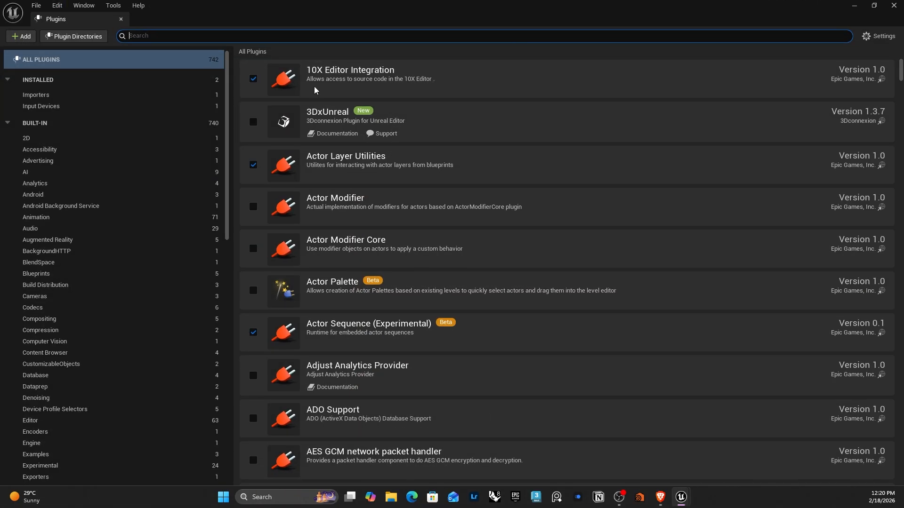
text(meta)
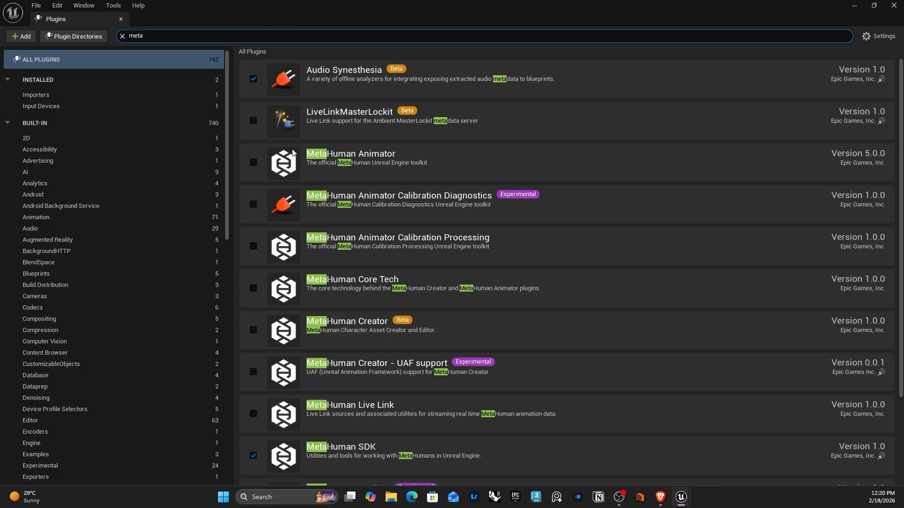
text(human)
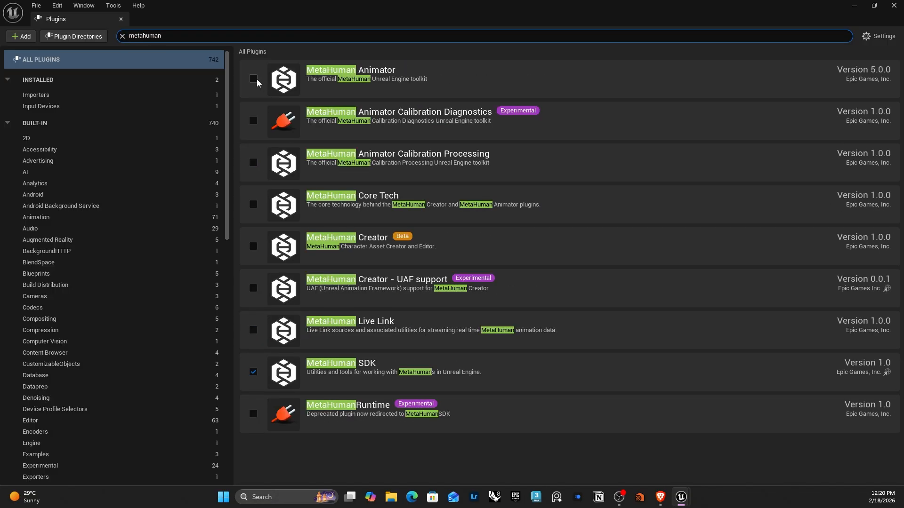
Enable all remaining MetaHuman plugins, including the experimental and beta ones, and restart the editor
click(253, 79)
click(253, 120)
click(510, 275)
click(254, 163)
click(254, 206)
click(253, 247)
click(521, 269)
click(253, 288)
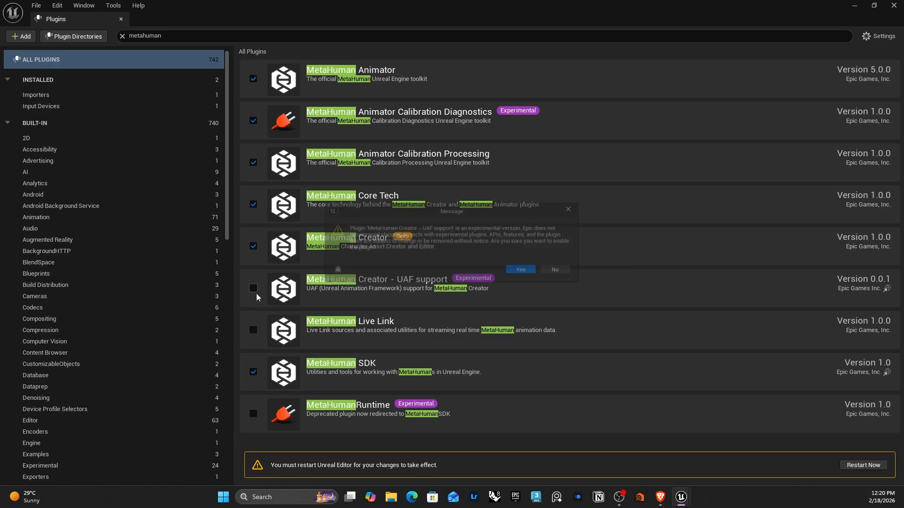
click(520, 269)
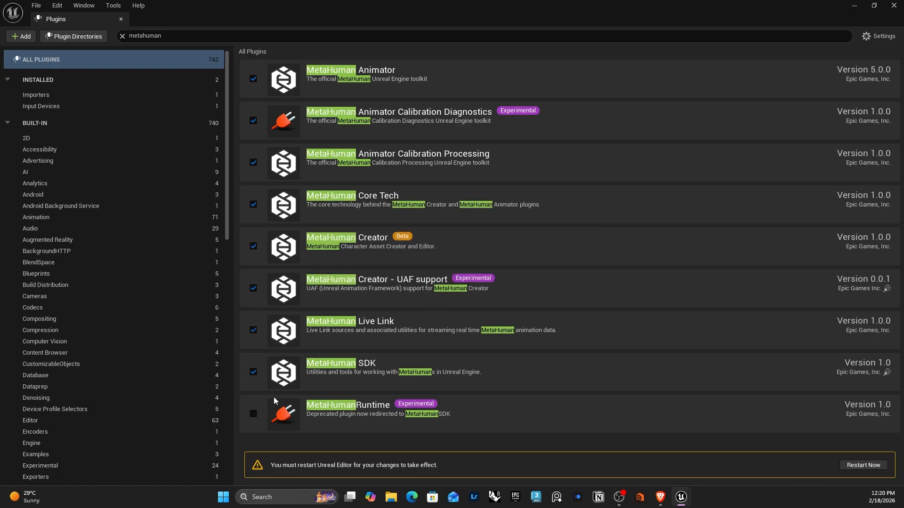
click(253, 413)
click(521, 272)
click(862, 465)
right_click(262, 386)
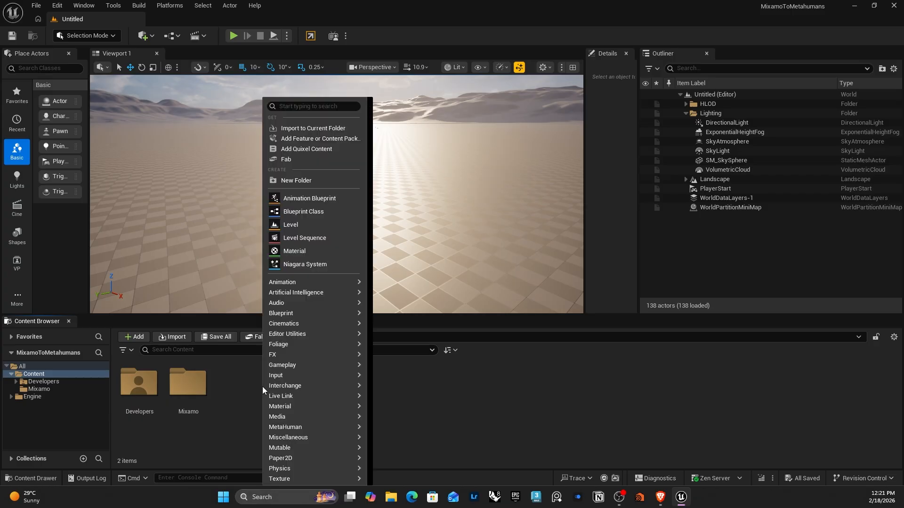
mouse_move(262, 386)
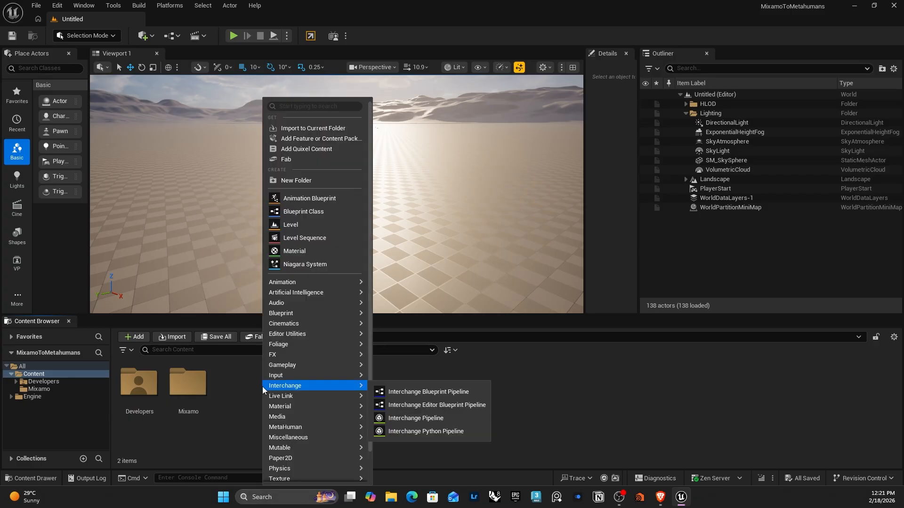
mouse_move(324, 426)
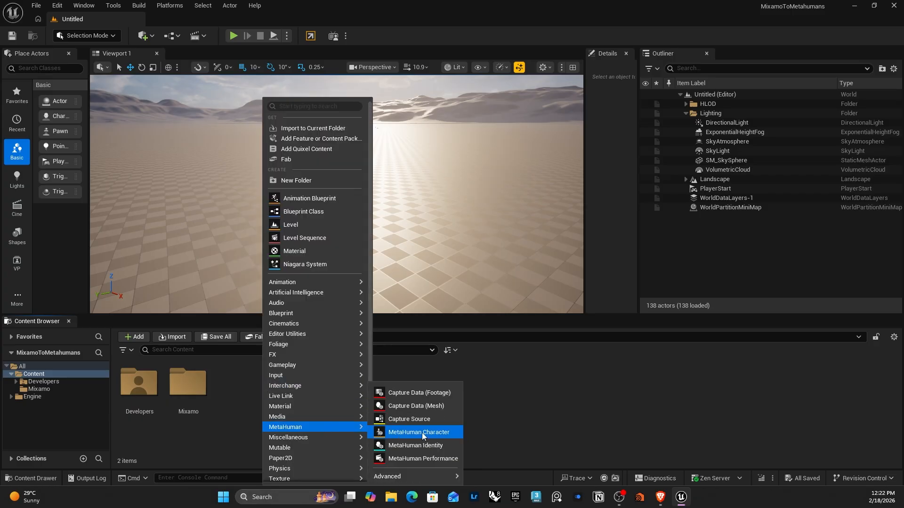
mouse_move(419, 474)
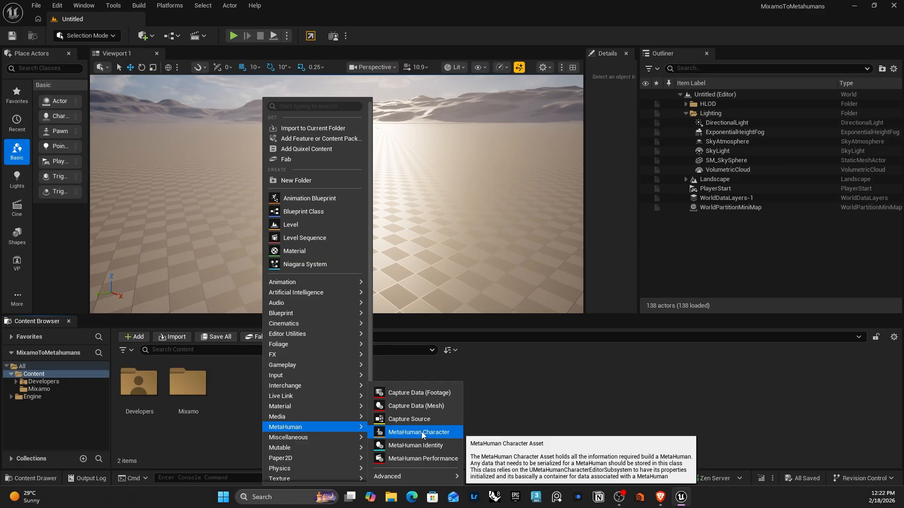
click(527, 400)
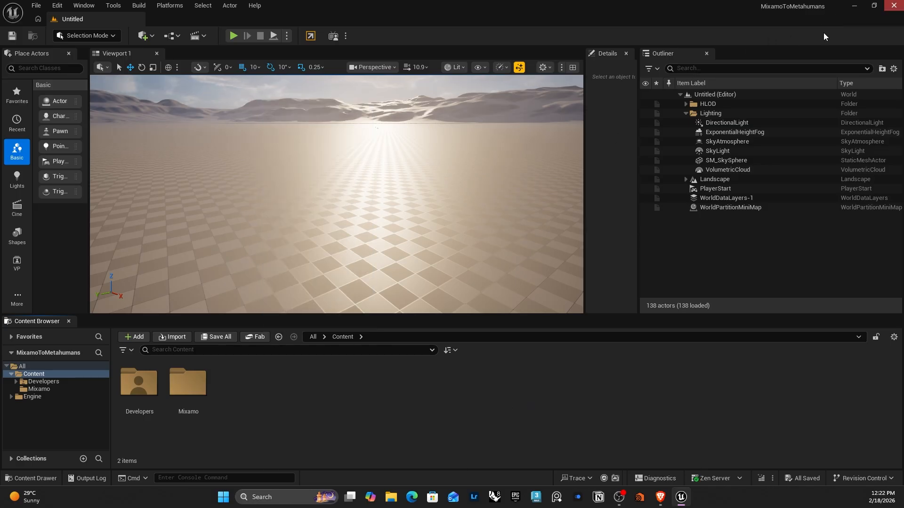
Switch to the Epic Games Launcher and check engine 5.7.3's installation options for MetaHuman Creator Core Data, then return to the editor
drag(335, 1, 322, 71)
click(295, 188)
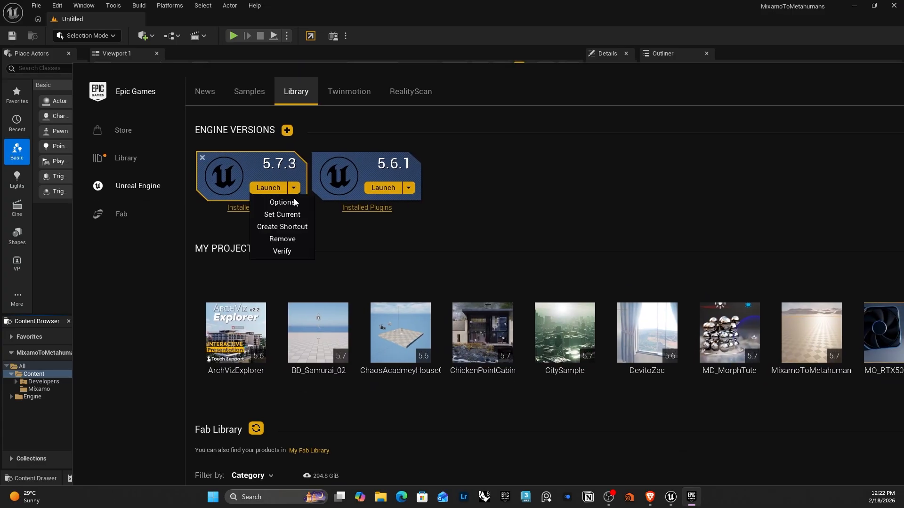
click(291, 203)
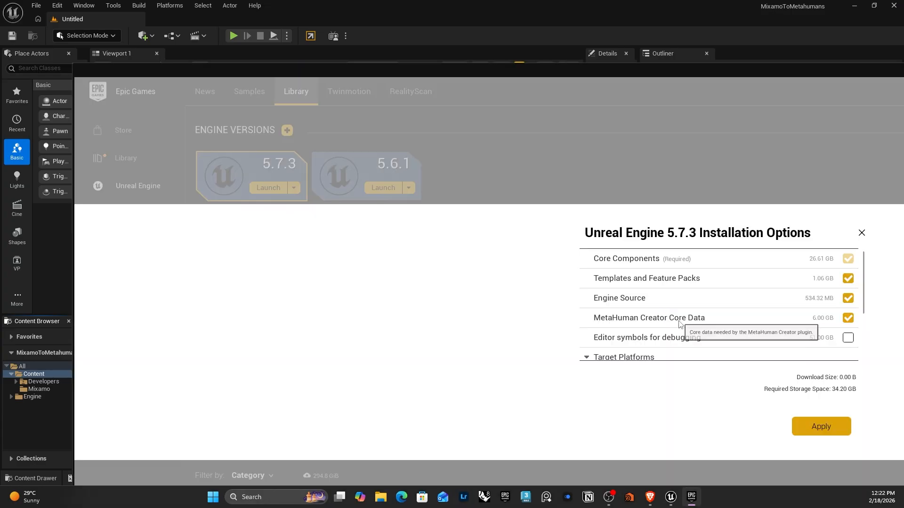
key(alt+Tab)
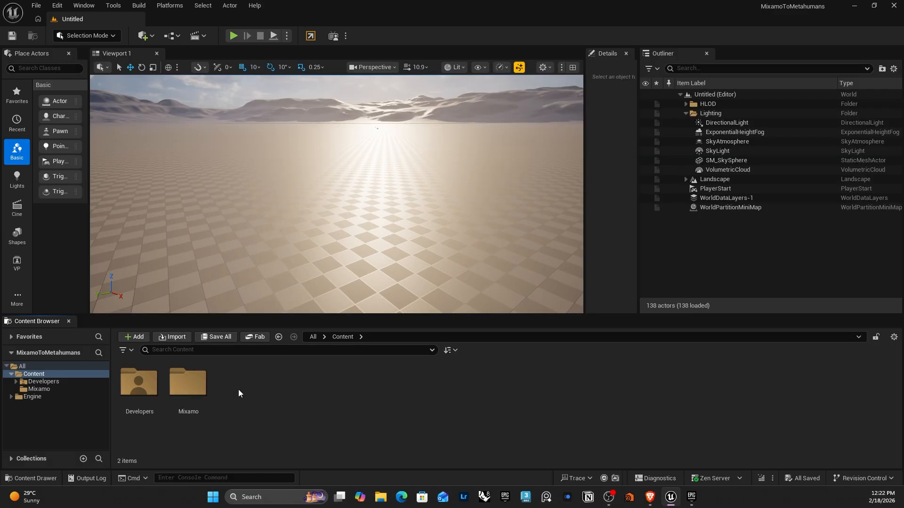
Create a MetaHuman Character asset with its default name in the Content folder and open it for editing
right_click(267, 389)
mouse_move(326, 330)
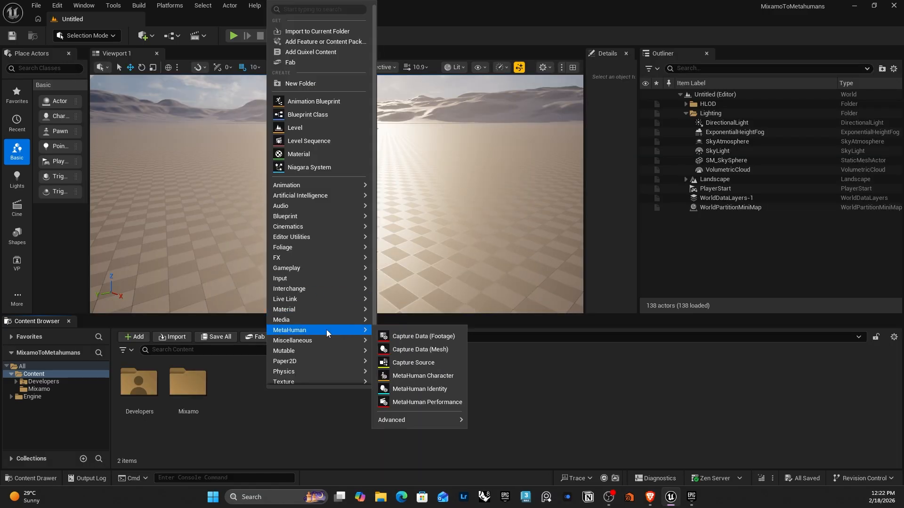
click(434, 375)
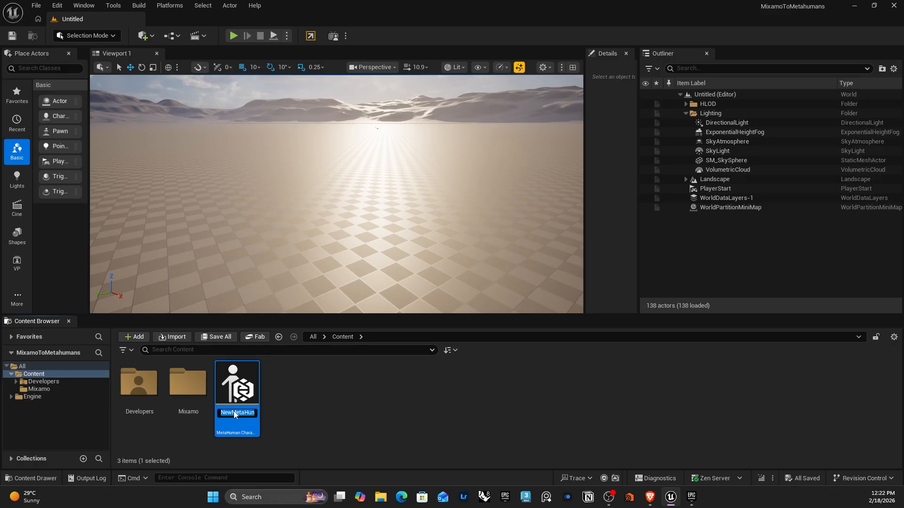
click(314, 420)
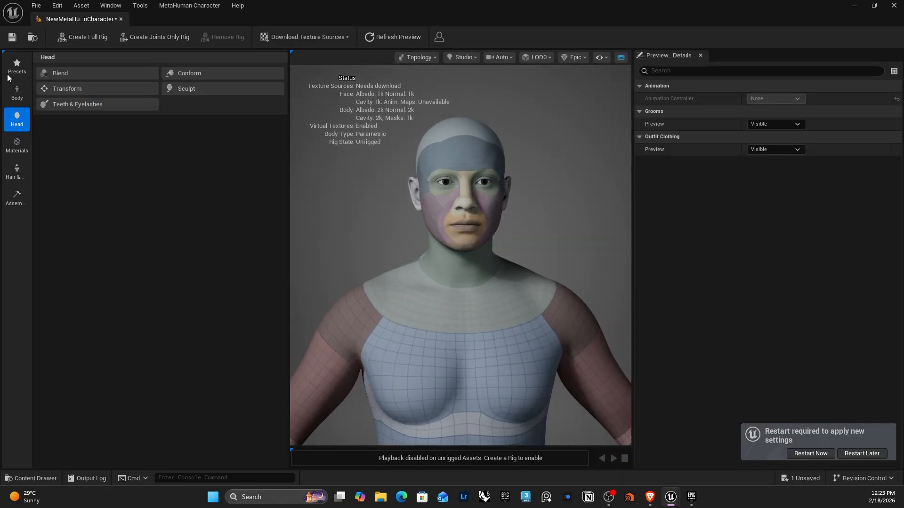
Apply the Victor preset to the MetaHuman character and restart the editor with the character saved
click(17, 66)
scroll(155, 230, down, 6)
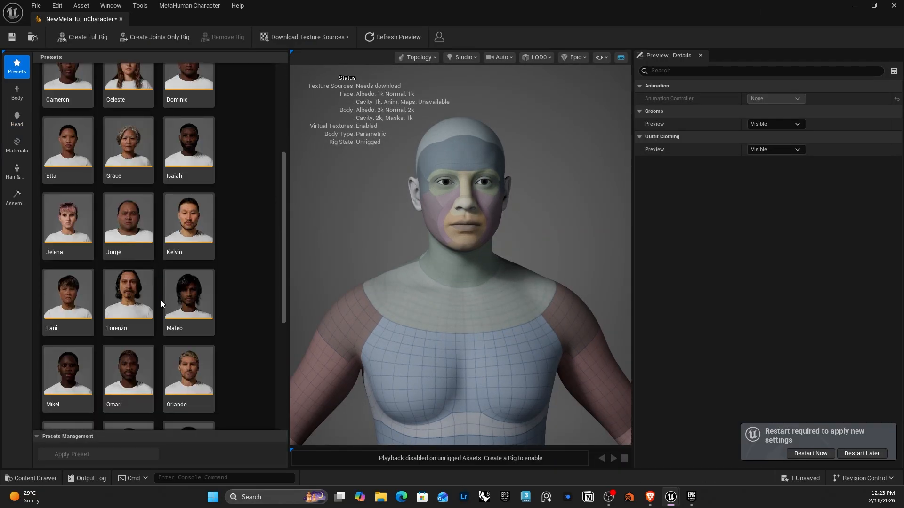
scroll(166, 313, down, 3)
click(134, 292)
double_click(136, 293)
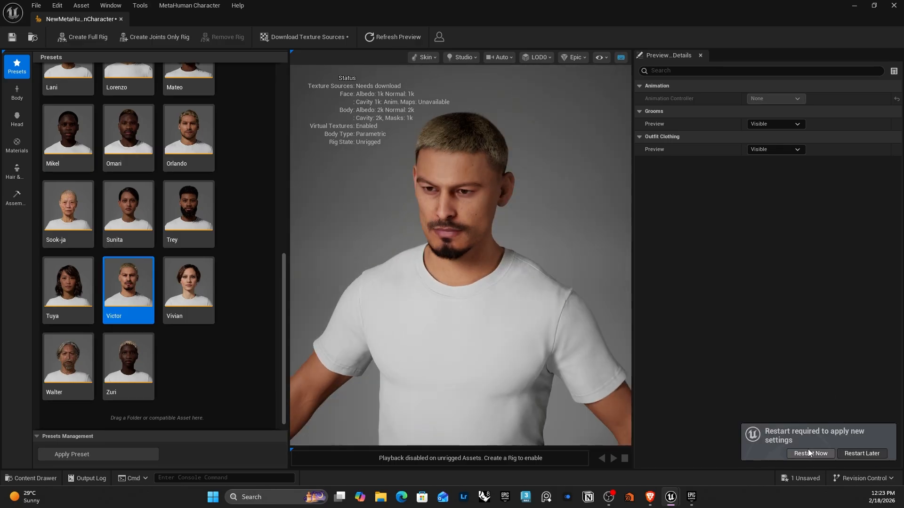
click(807, 452)
click(482, 353)
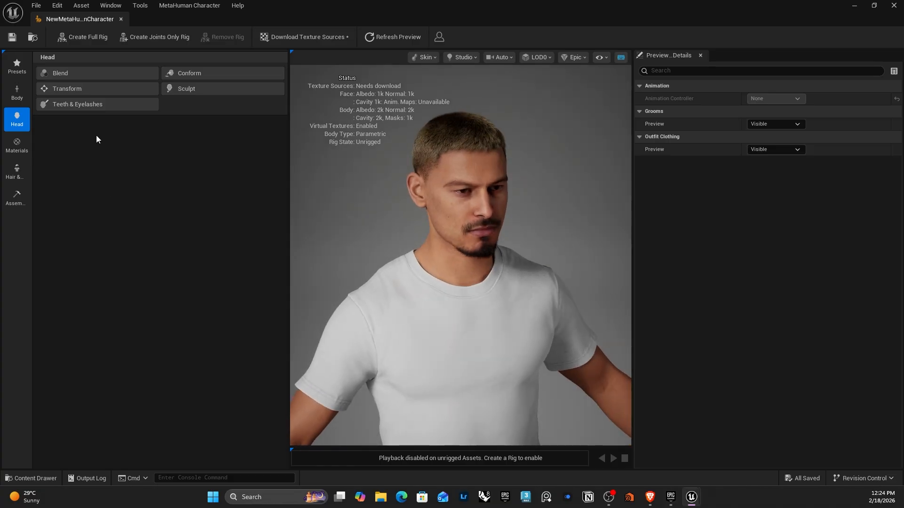
Set the character's assembly to UE Cine (Complete) and create a full rig for it
click(17, 198)
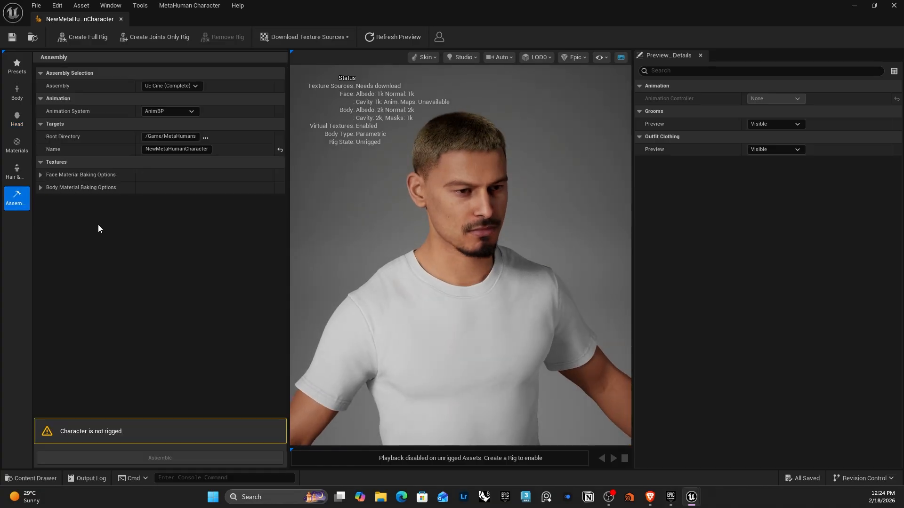
click(191, 86)
click(174, 98)
mouse_move(394, 356)
mouse_down()
mouse_move(363, 356)
mouse_move(393, 356)
mouse_up()
click(77, 37)
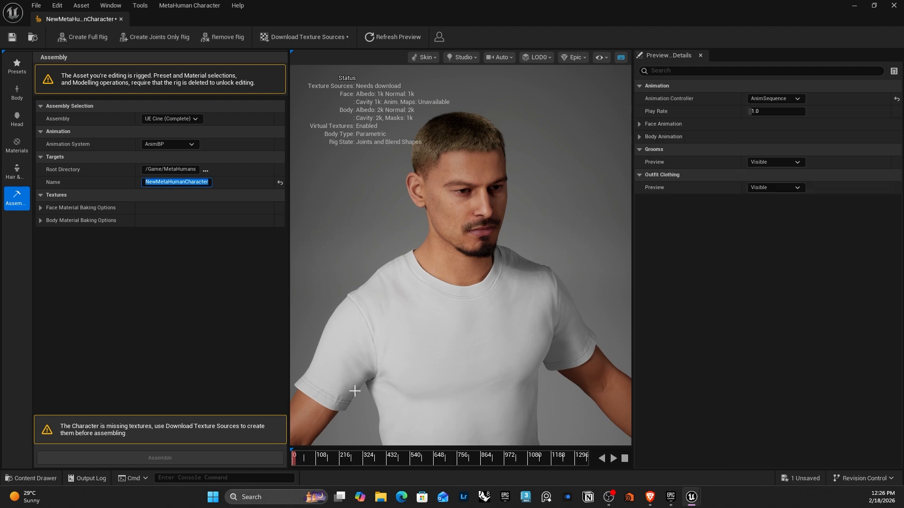
Name the character's assembly target MH_Alex
text(Alex)
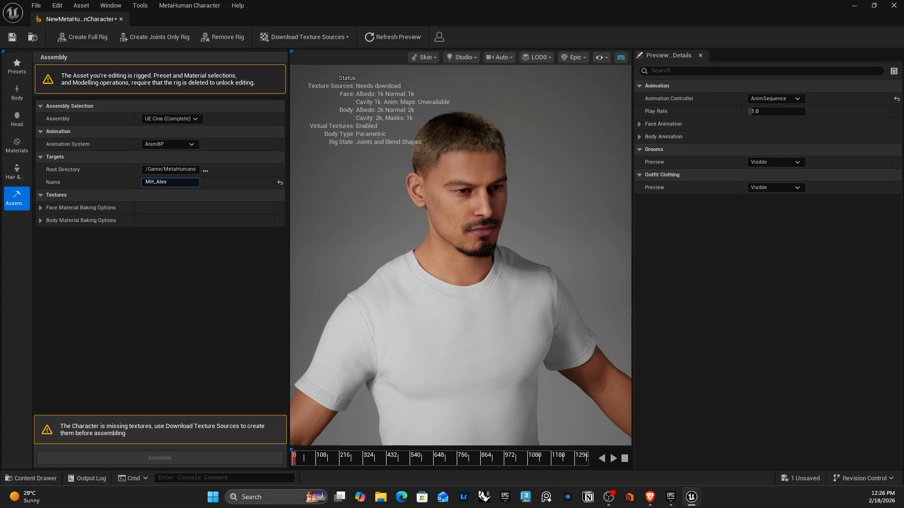
click(202, 278)
Download the character's missing texture sources and assemble the MetaHuman
click(310, 36)
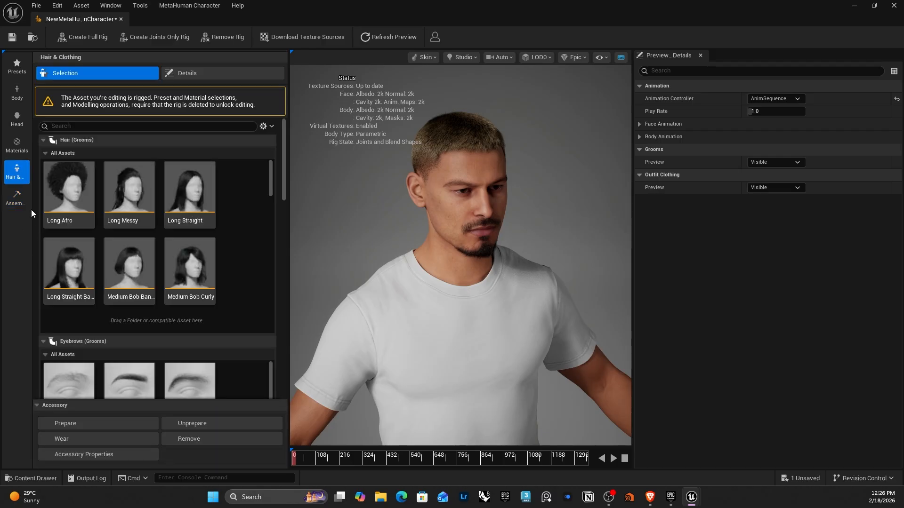
click(16, 199)
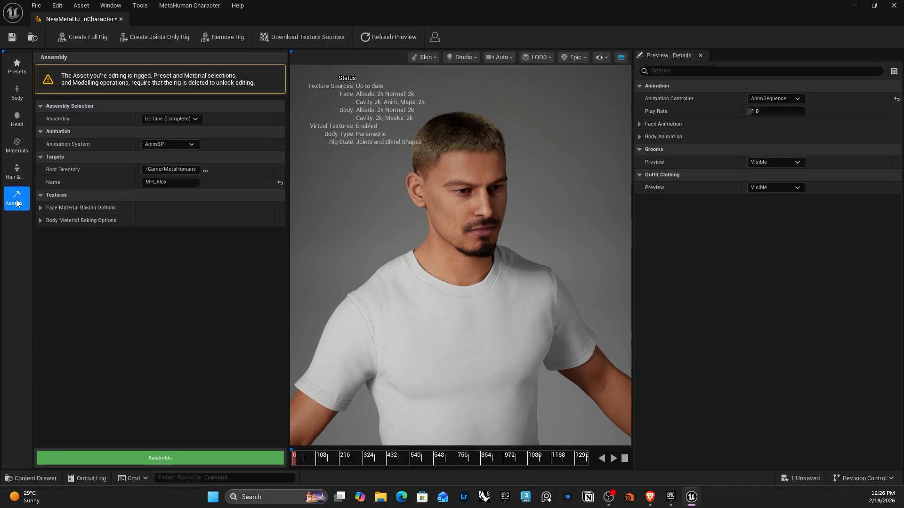
click(163, 457)
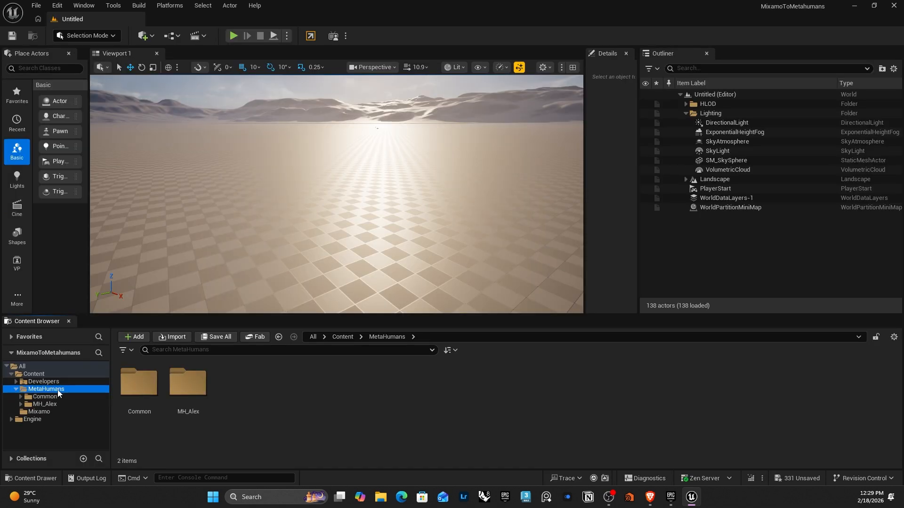
Open the MH_Alex folder under MetaHumans and check the BP_MH_Alex blueprint inside it
click(188, 383)
double_click(188, 384)
click(335, 390)
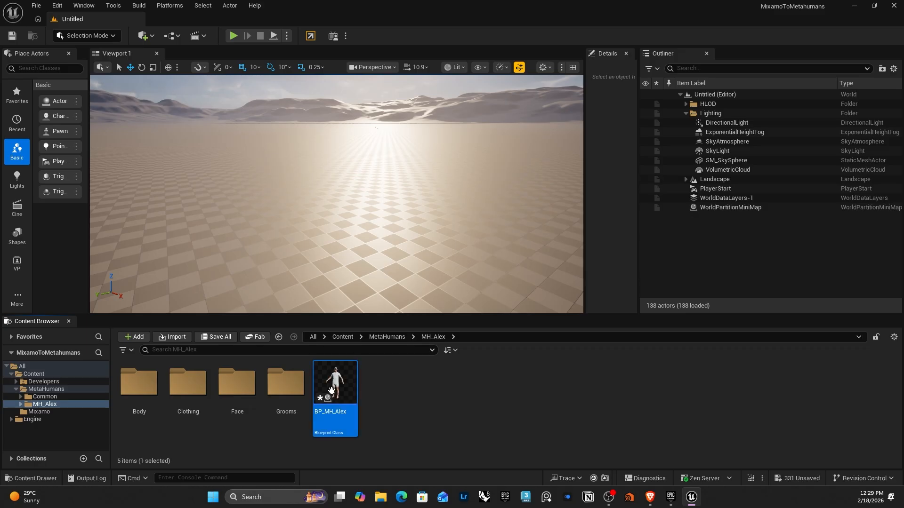
click(434, 412)
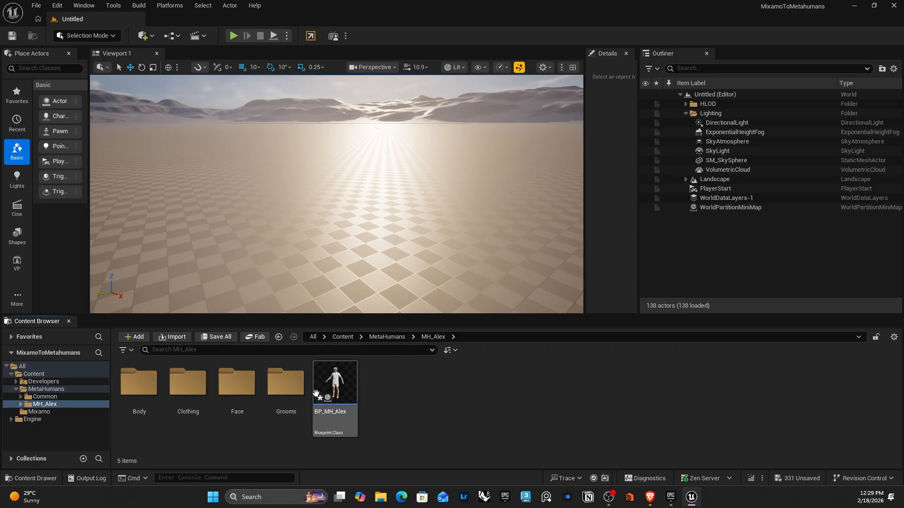
mouse_move(316, 393)
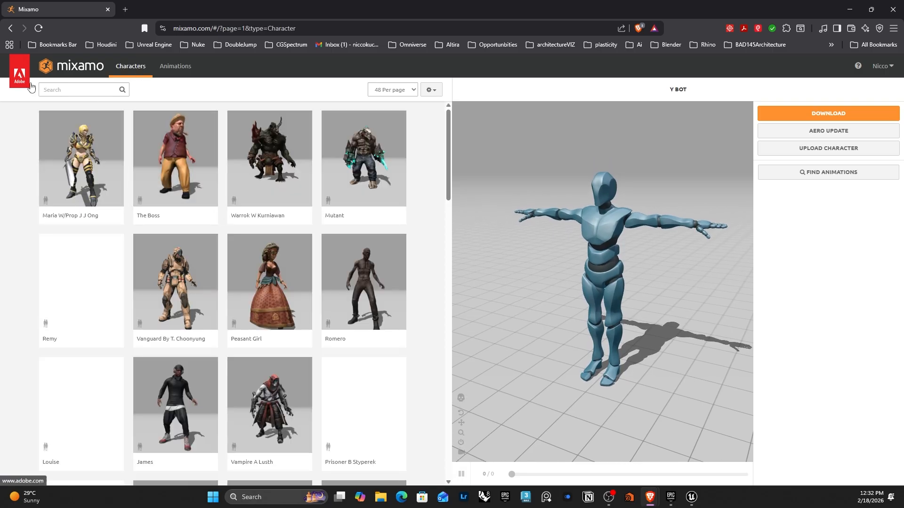
On the Mixamo site, search the characters for "bot" and select Y Bot
click(73, 89)
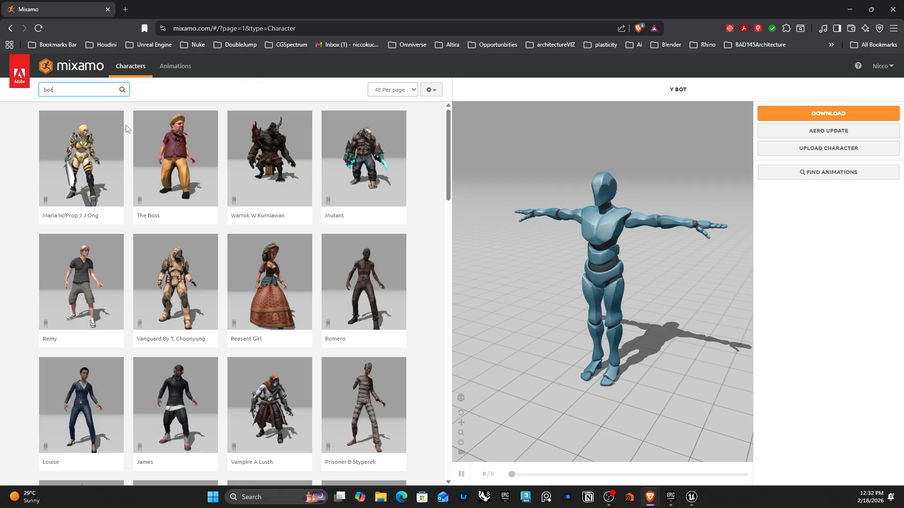
text(bot)
key(Return)
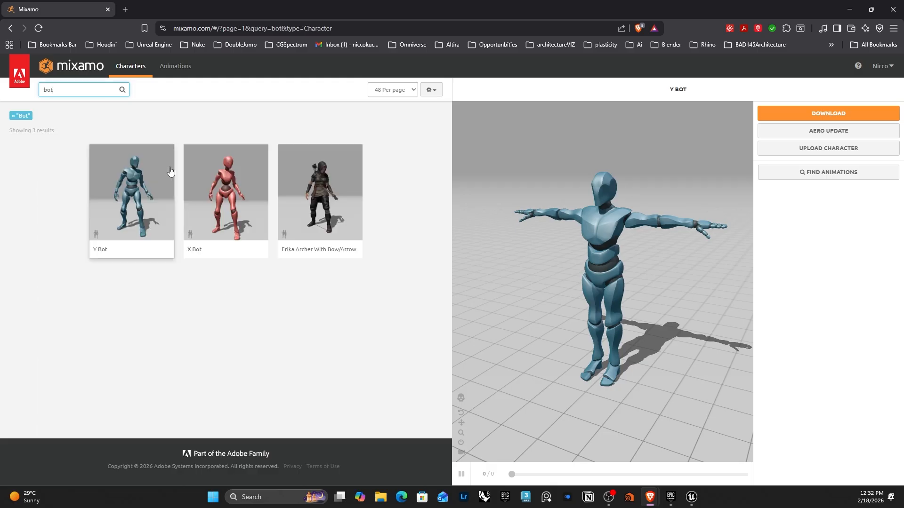
click(222, 191)
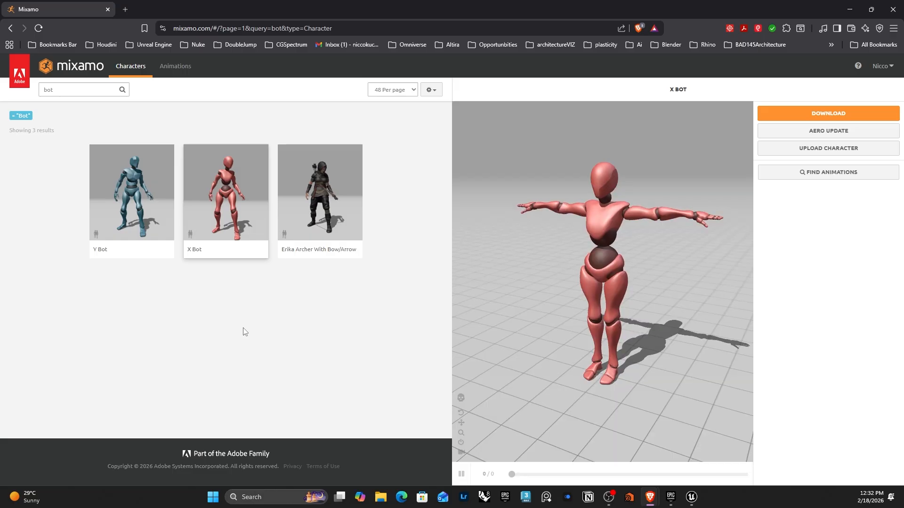
click(137, 217)
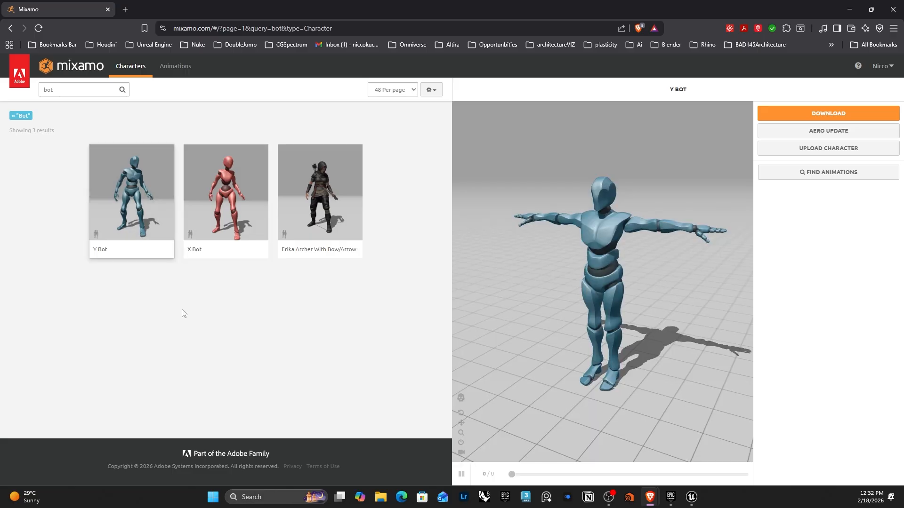
Download the Y Bot character as FBX Binary in T-pose
click(825, 117)
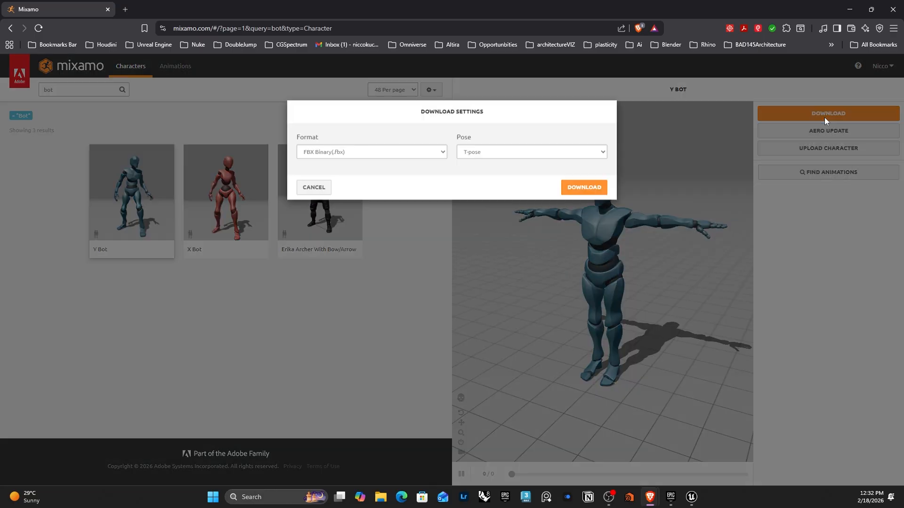
click(482, 160)
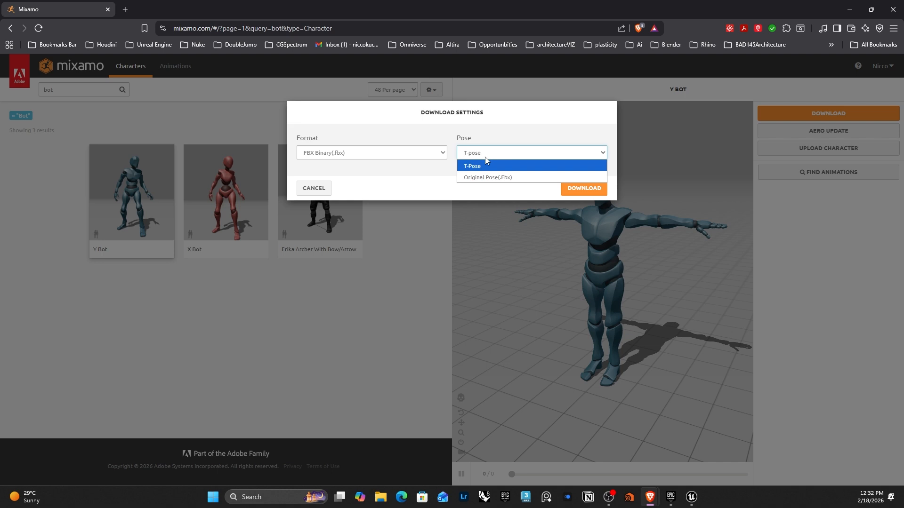
click(484, 165)
click(584, 188)
Download the Flair dance animation for Y Bot as FBX Binary without skin at 30 frames per second
click(176, 67)
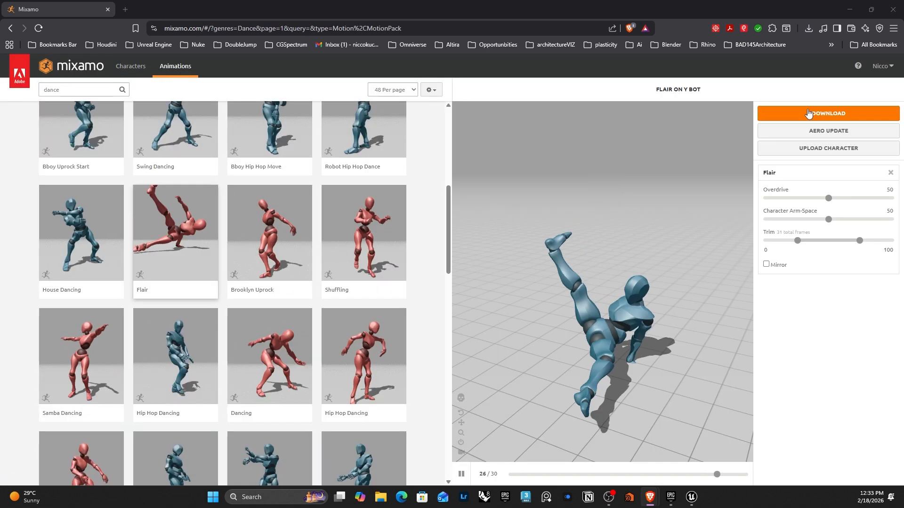
click(809, 113)
click(537, 154)
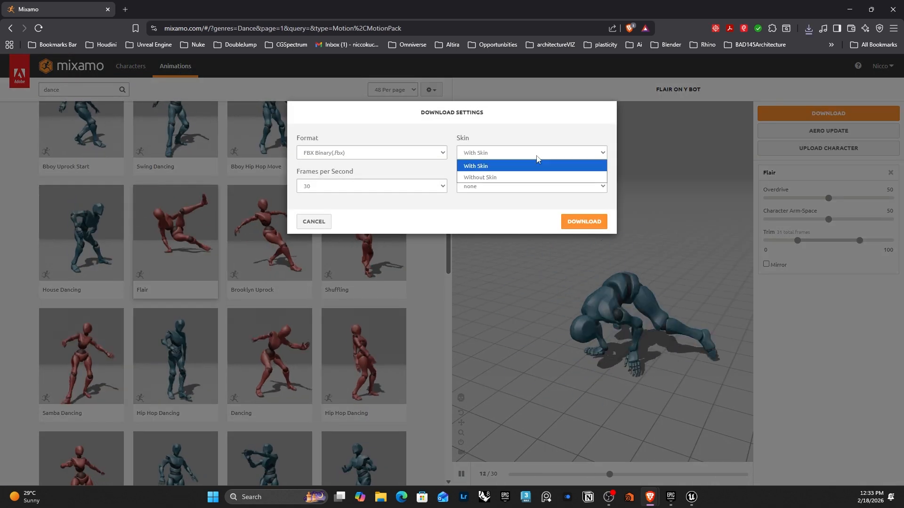
click(511, 177)
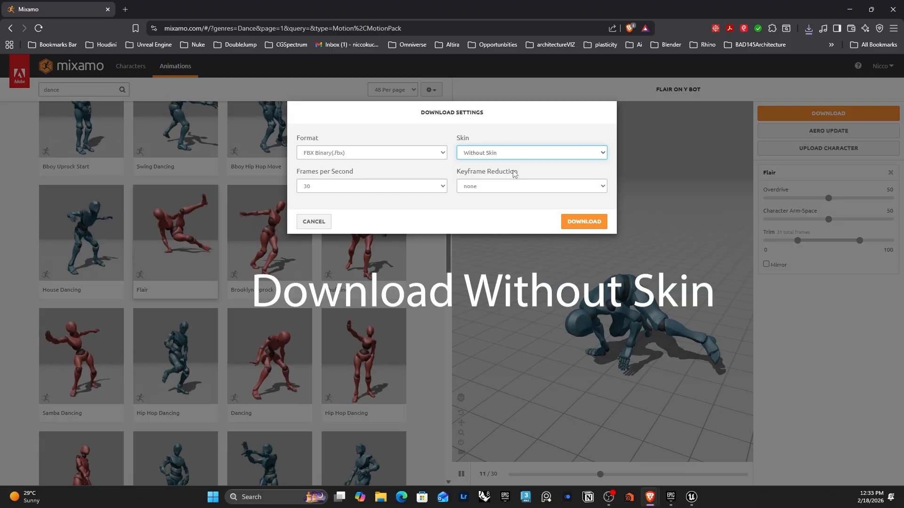
click(584, 222)
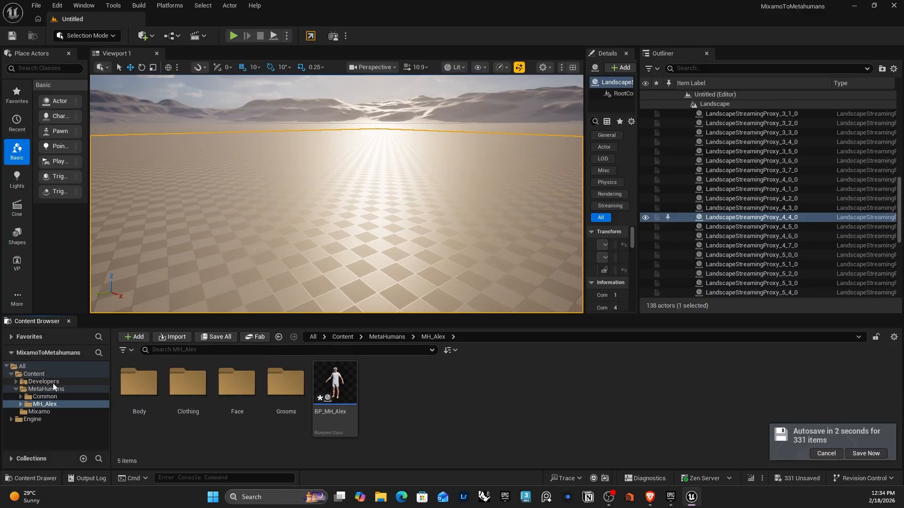
In Unreal Engine, import Y Bot (1).fbx into the Mixamo content folder with the default assets pipeline
click(40, 412)
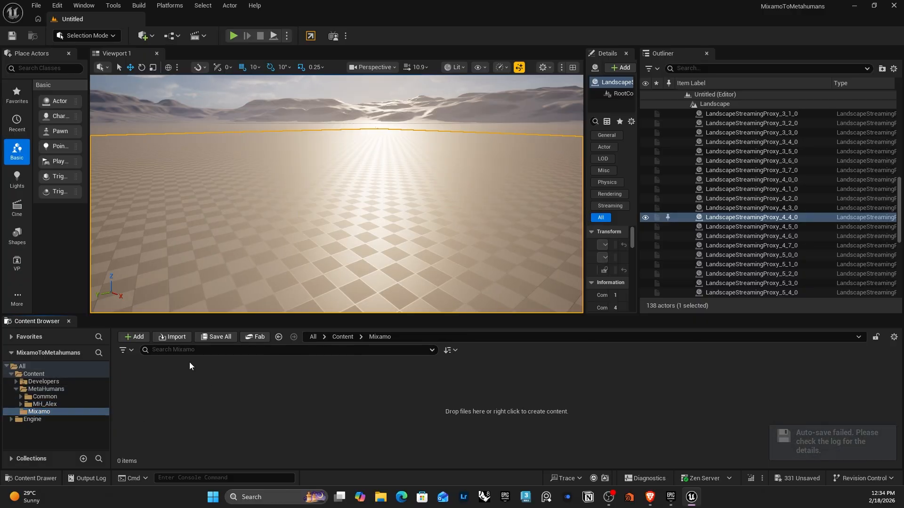
right_click(213, 387)
mouse_move(213, 387)
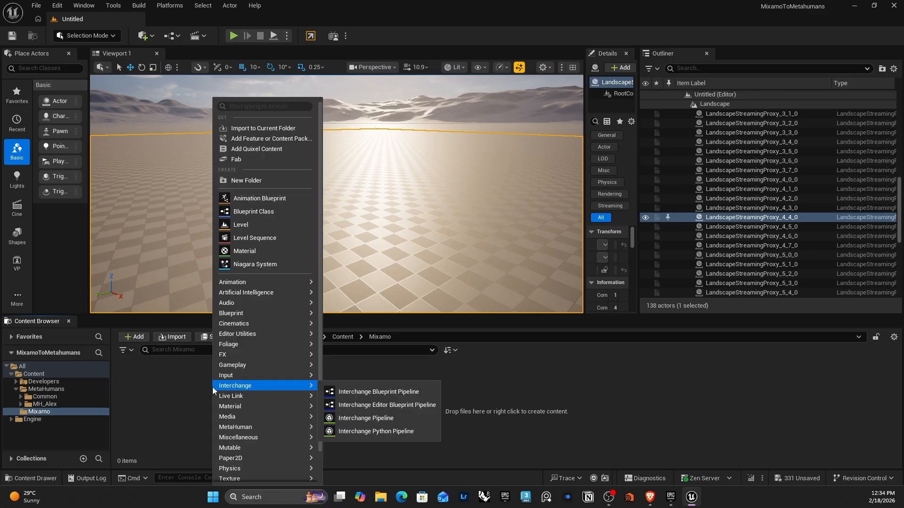
click(278, 129)
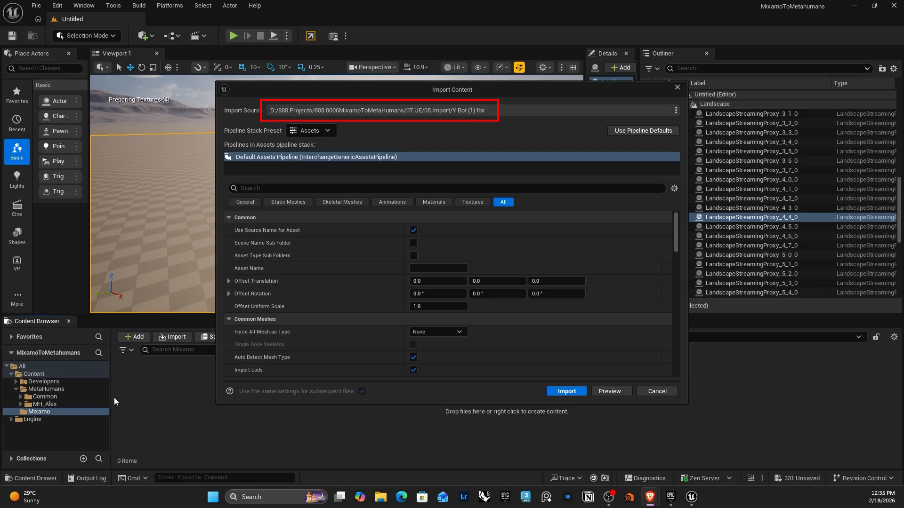
drag(674, 237, 672, 268)
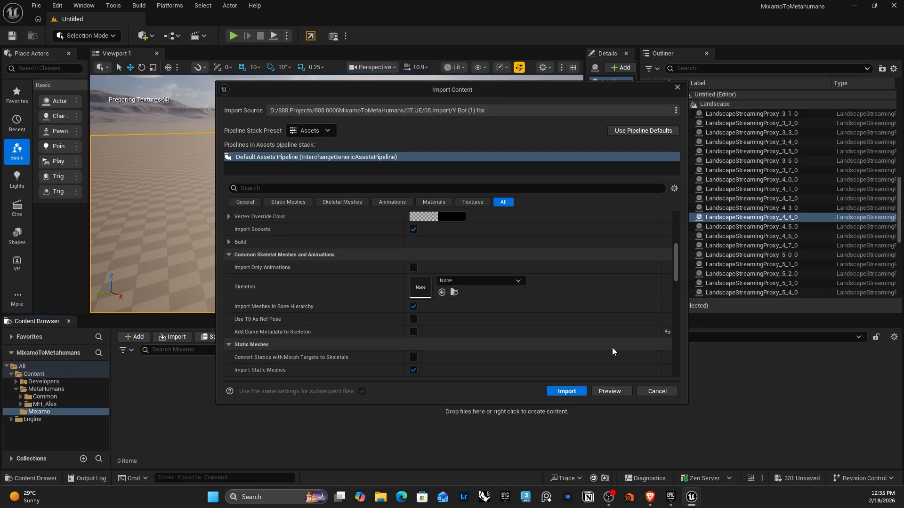
click(566, 391)
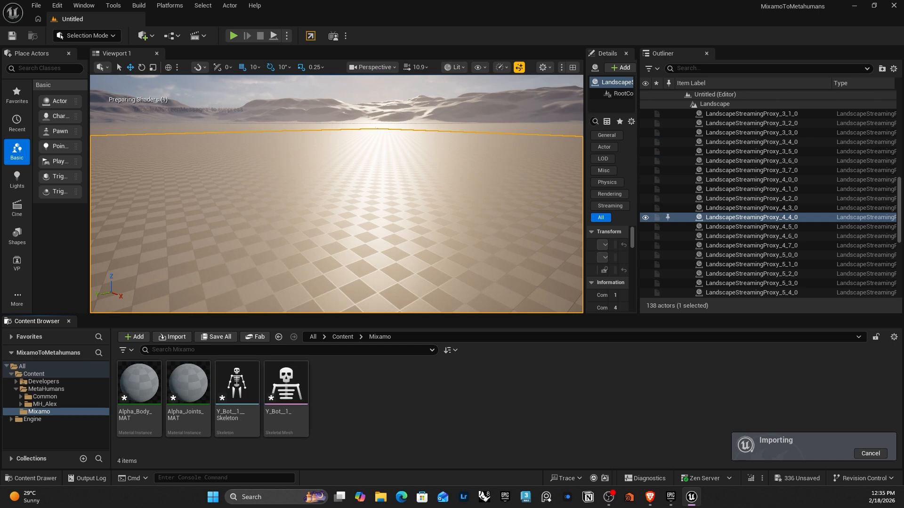
Import Flair.fbx into the Mixamo folder as animation only, using Y_Bot__1__Skeleton as its skeleton
right_click(412, 402)
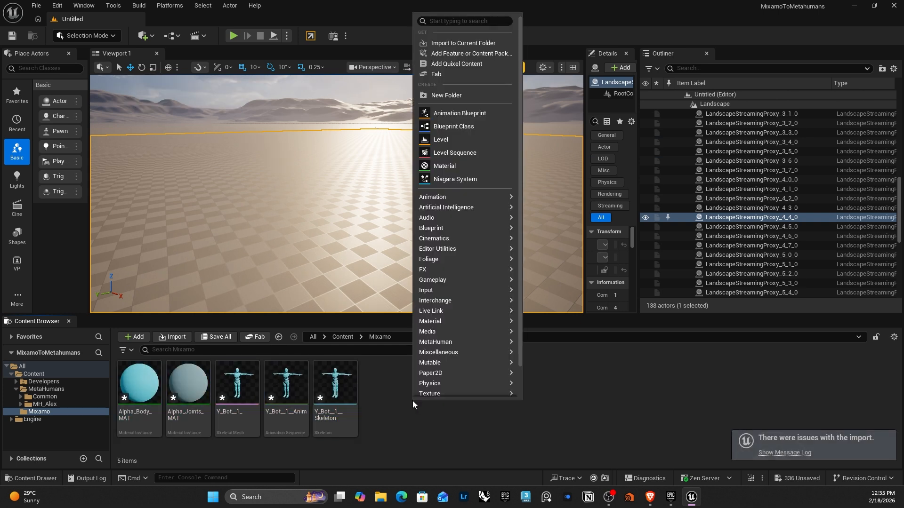
click(449, 41)
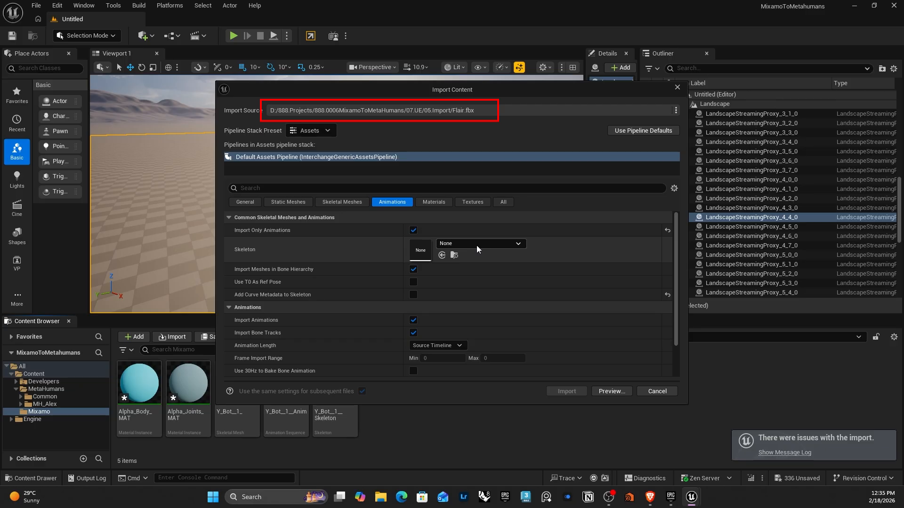
click(477, 245)
scroll(510, 398, down, 5)
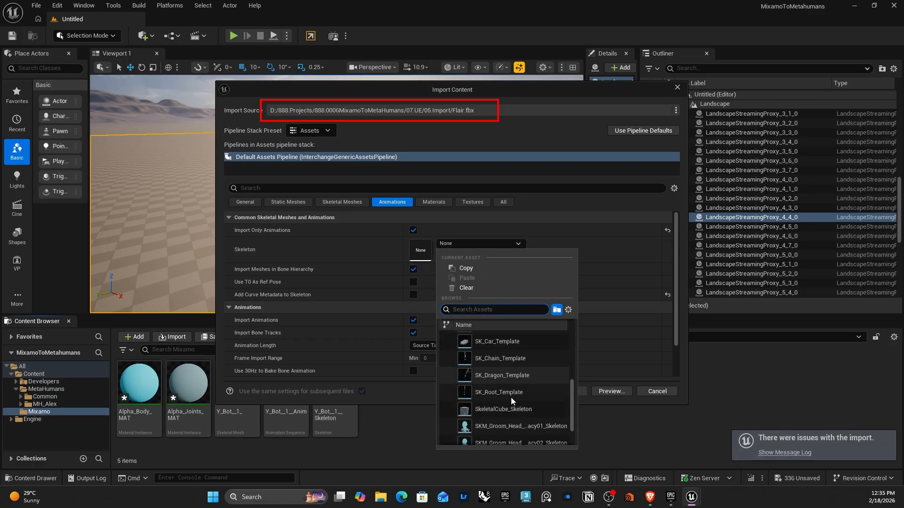
scroll(510, 398, down, 2)
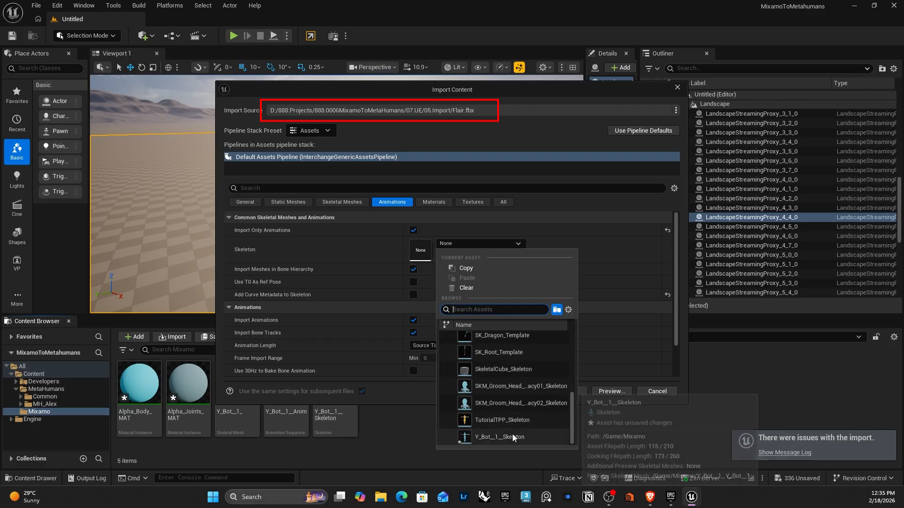
click(485, 438)
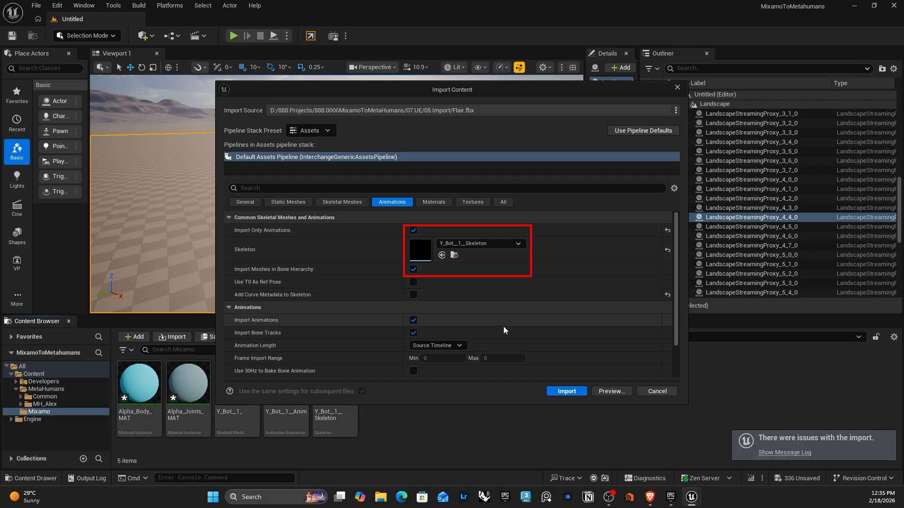
click(567, 392)
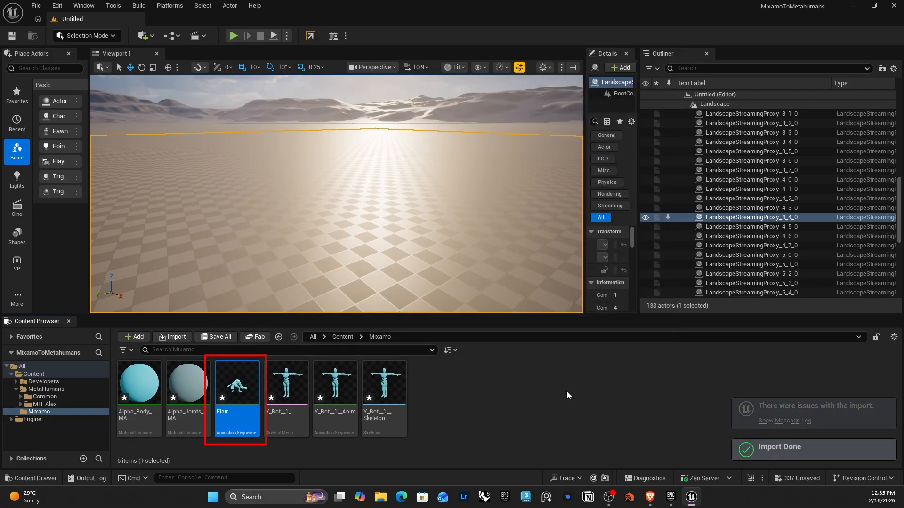
click(597, 417)
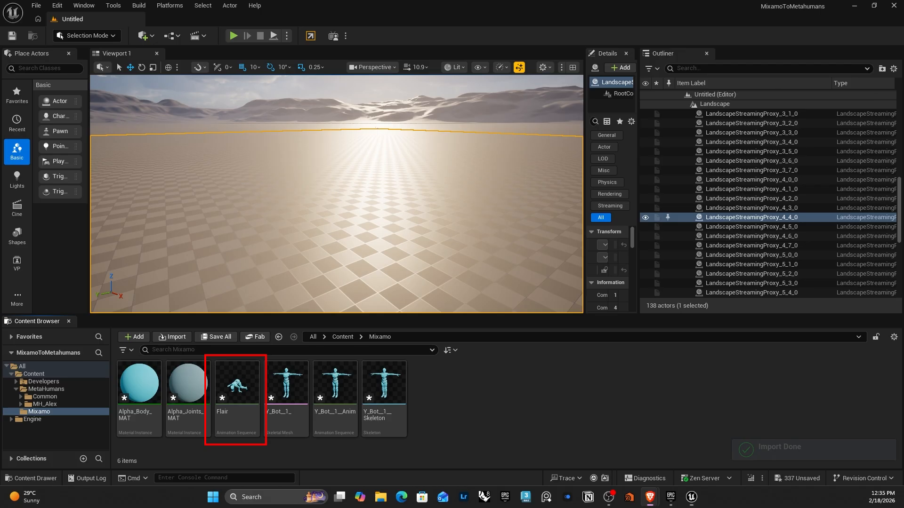
Start retargeting the Flair animation from Y Bot, with SKM_NewMetaHumanCharacter_BodyMesh as the target skeletal mesh
right_click(243, 391)
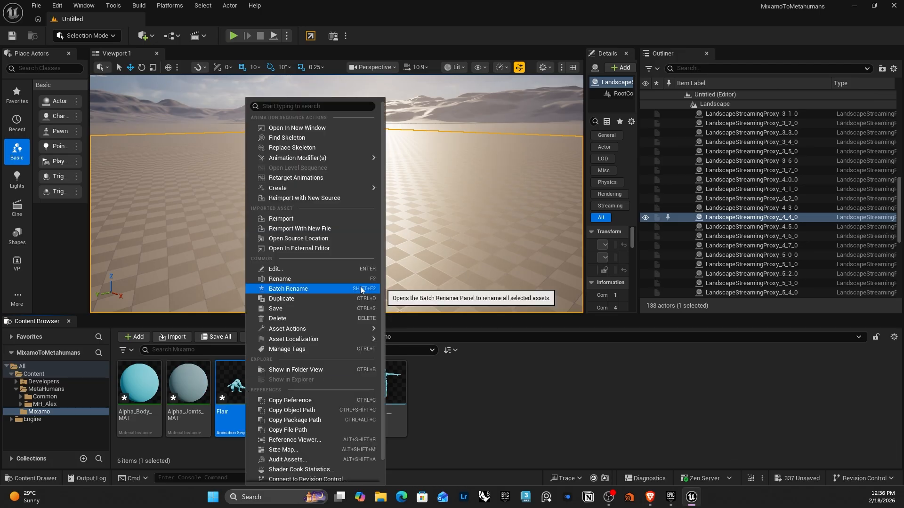
click(353, 177)
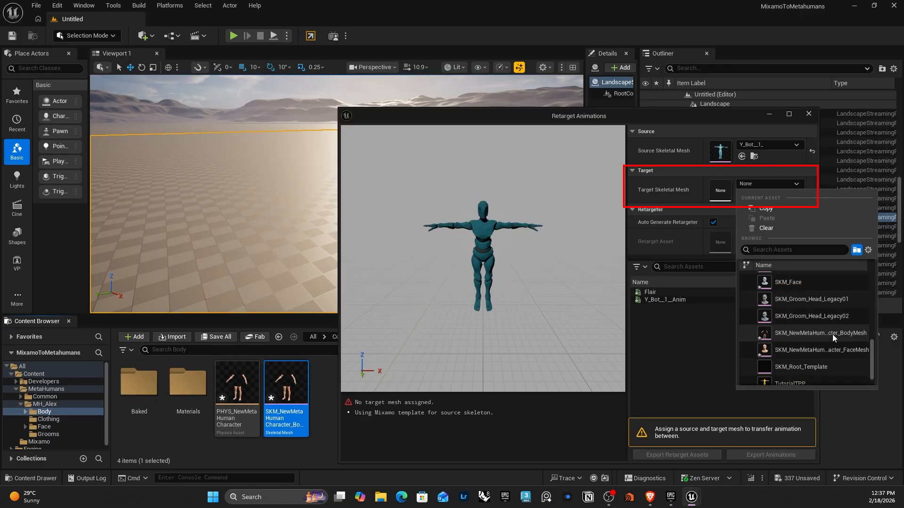
click(780, 332)
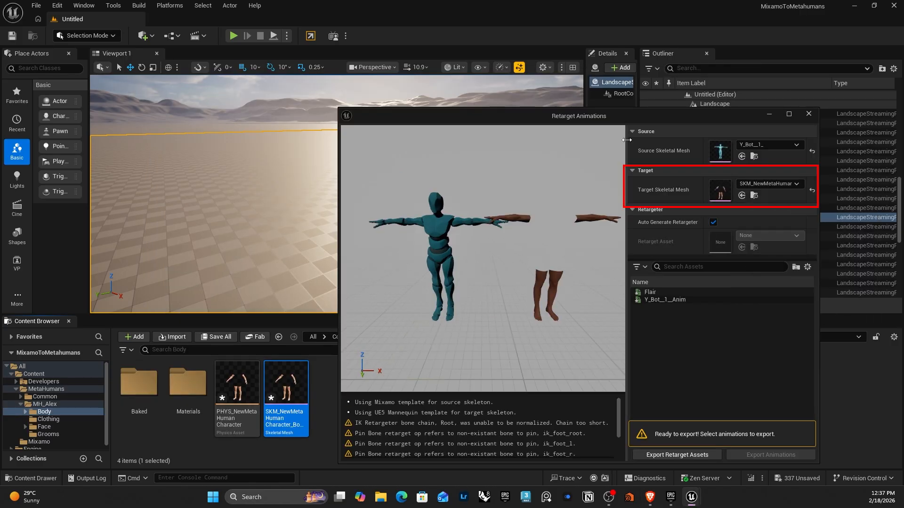
double_click(627, 112)
key(alt+Tab)
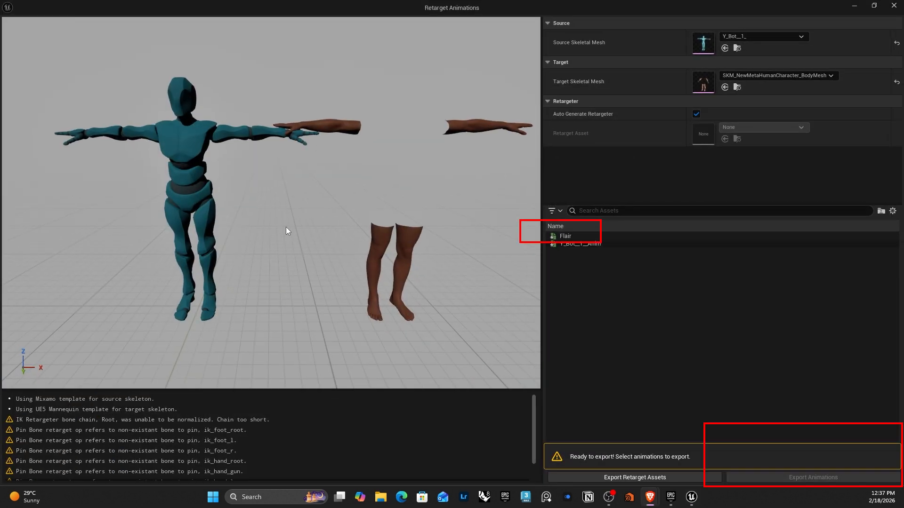
Export the retargeted Flair animation into the MetaHumans/MH_Alex folder with the default batch export options
click(569, 237)
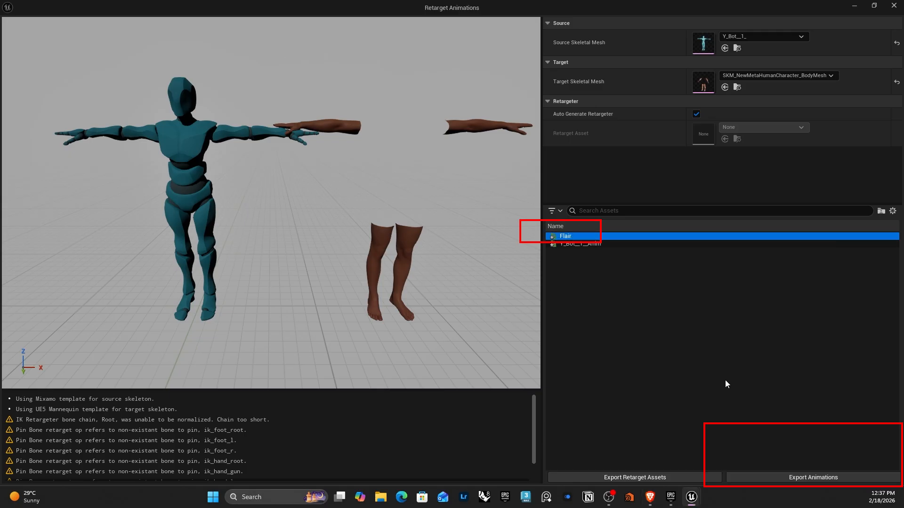
click(812, 477)
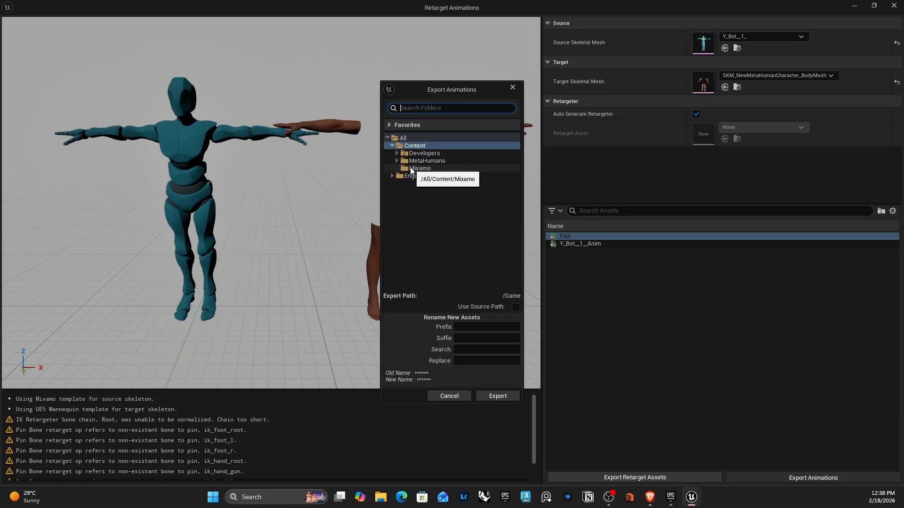
click(419, 169)
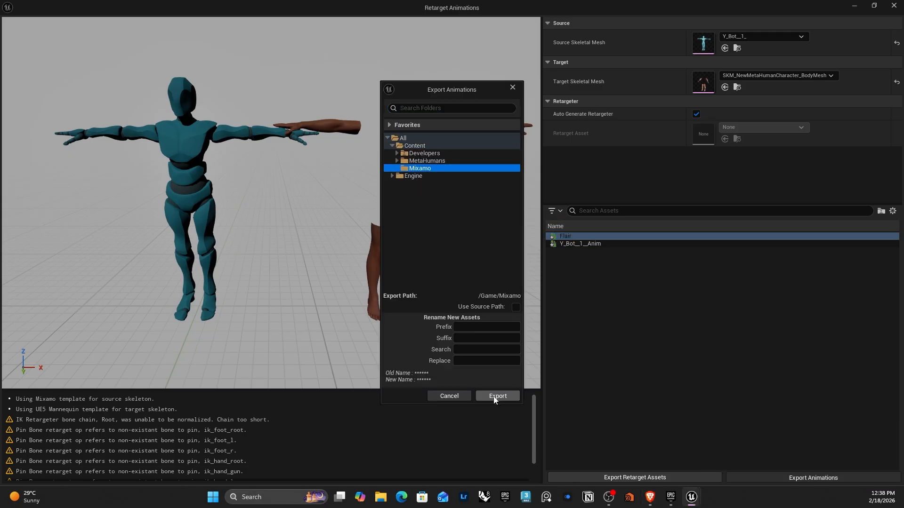
click(427, 161)
click(397, 161)
double_click(424, 176)
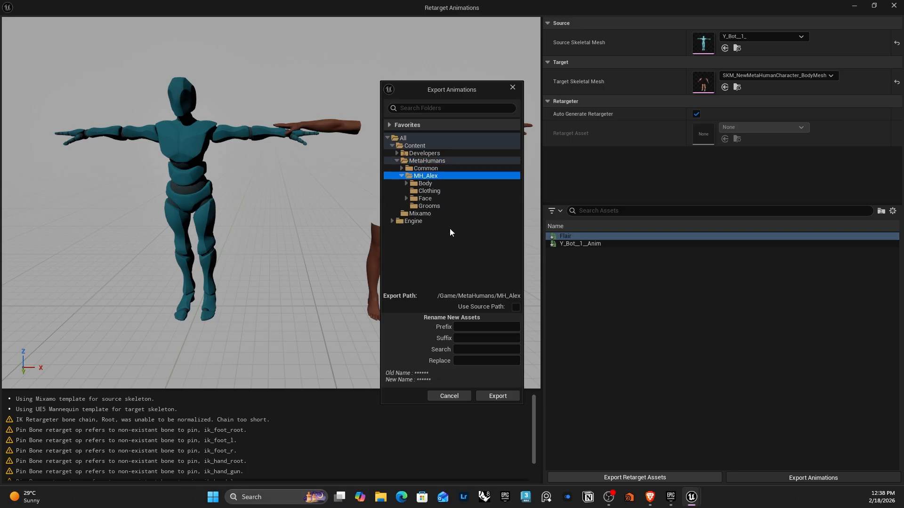
click(501, 397)
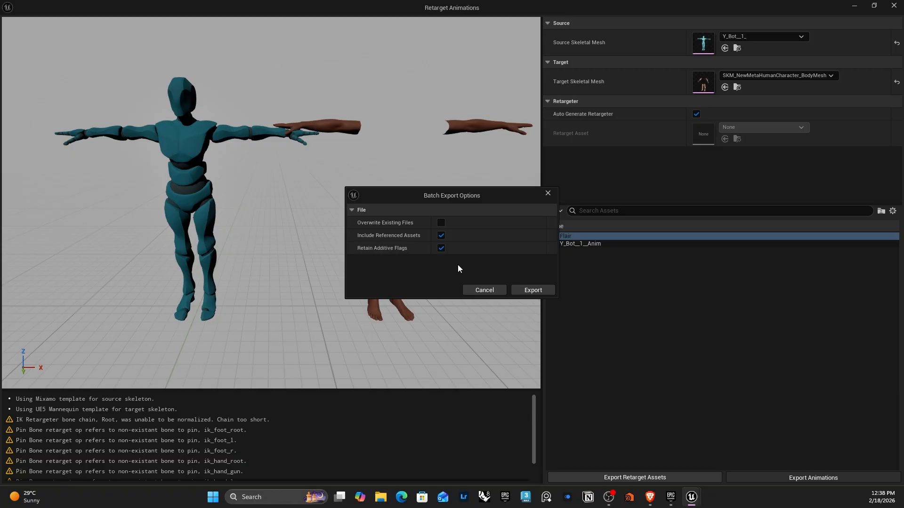
click(533, 290)
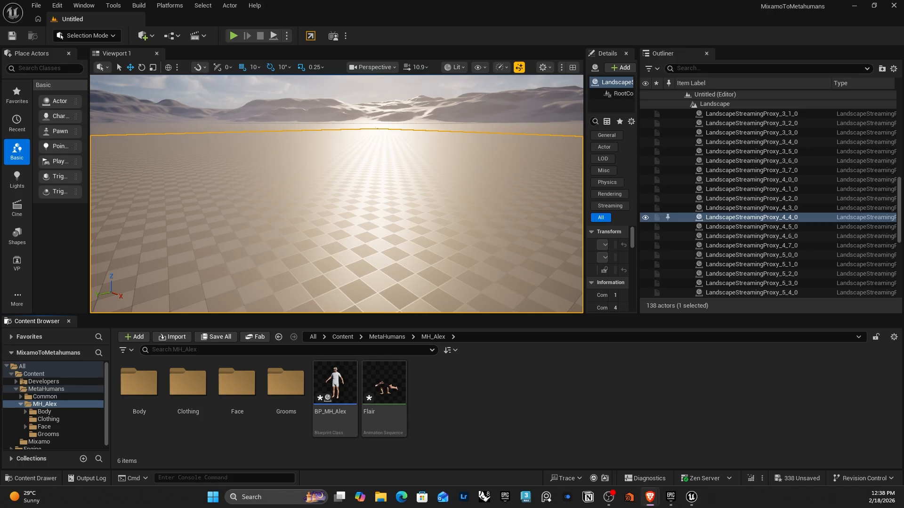
Place BP_MH_Alex in the level and set its Body component to play the retargeted Flair animation asset
drag(335, 382, 322, 257)
right_drag(322, 257, 365, 278)
key(w)
key(a)
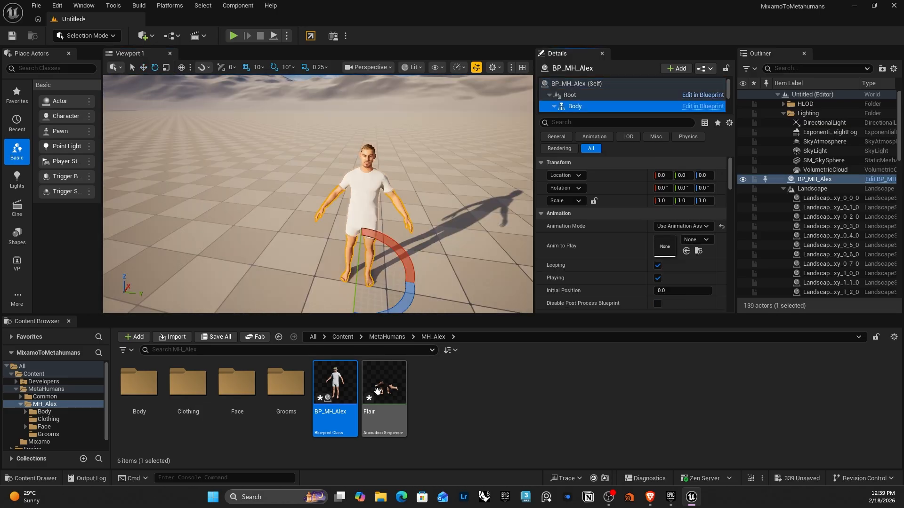
click(378, 391)
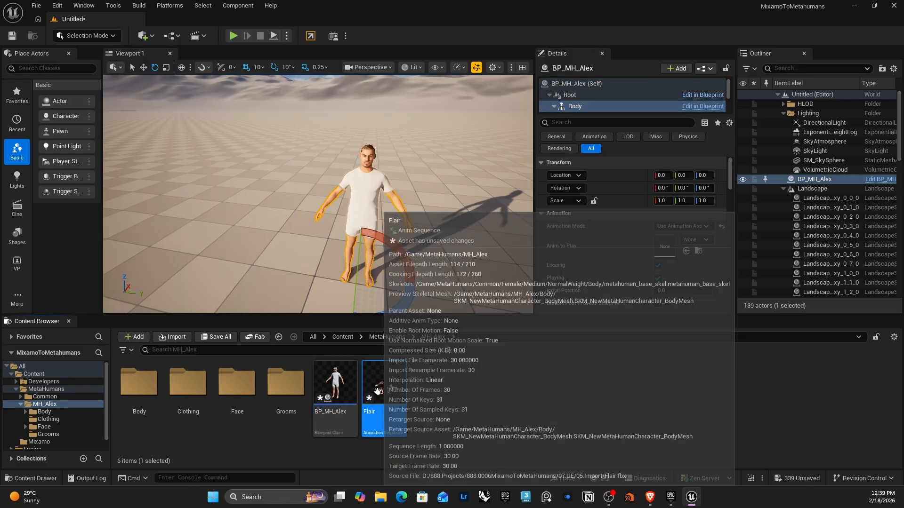
click(686, 251)
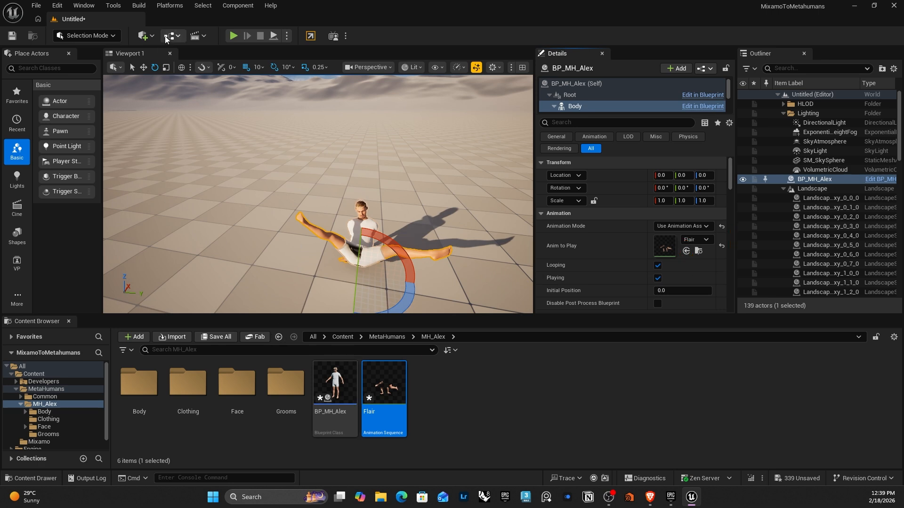
Create a level sequence named NewLevelSequence in a new Content folder called Sequence
click(197, 36)
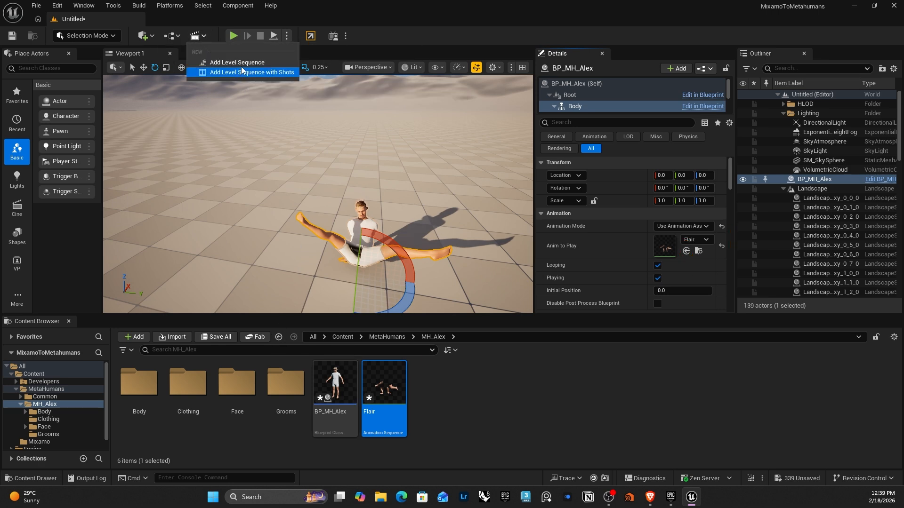
click(238, 62)
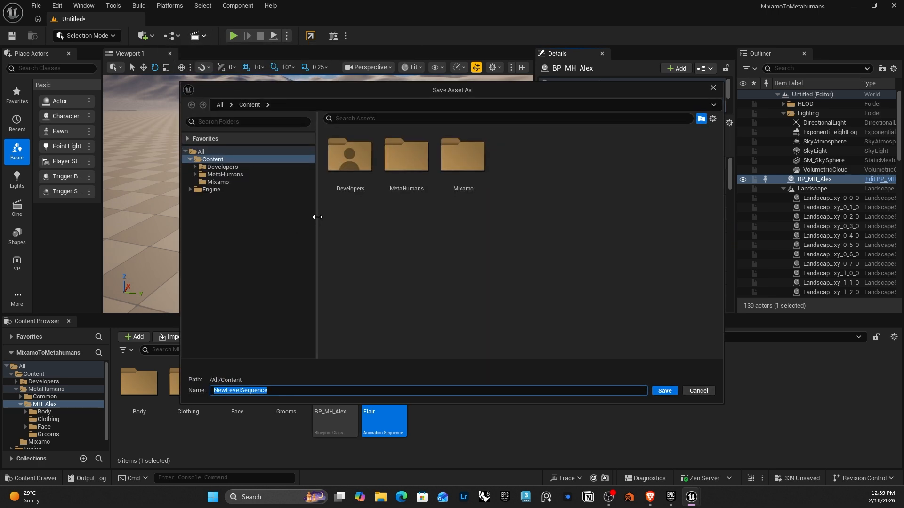
right_click(557, 184)
click(585, 208)
text(Sequence)
key(Return)
double_click(519, 158)
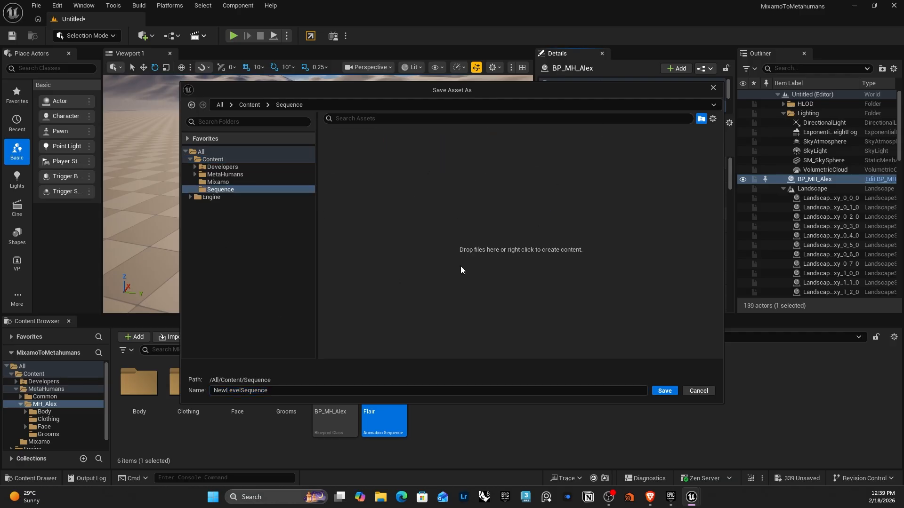
click(663, 392)
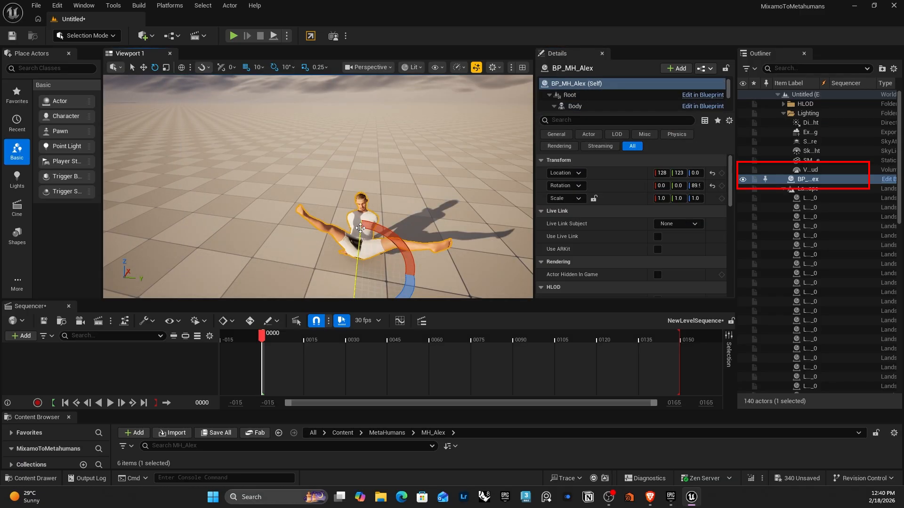
Add BP_MH_Alex to the level sequence and delete its MetaHuman_ControlRig and Face_ControlBoard_CtrlRig tracks
drag(801, 182, 103, 357)
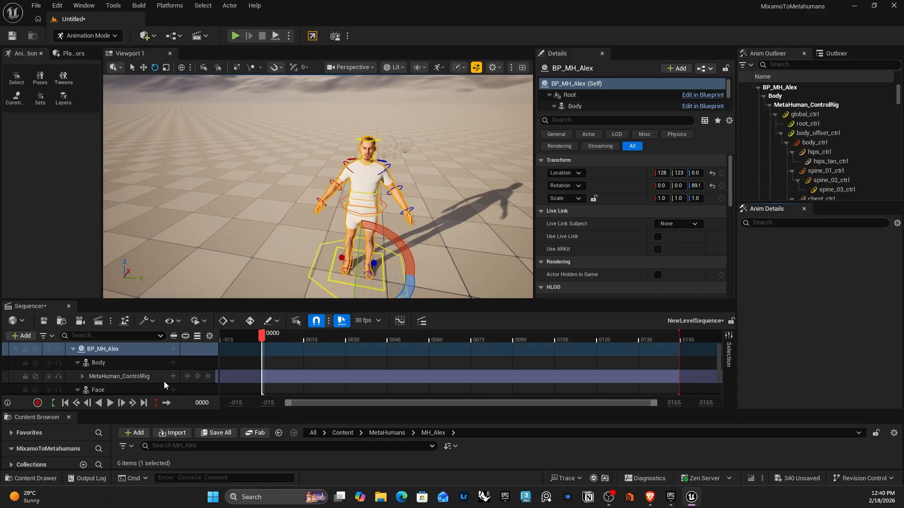
drag(192, 299, 191, 248)
click(103, 312)
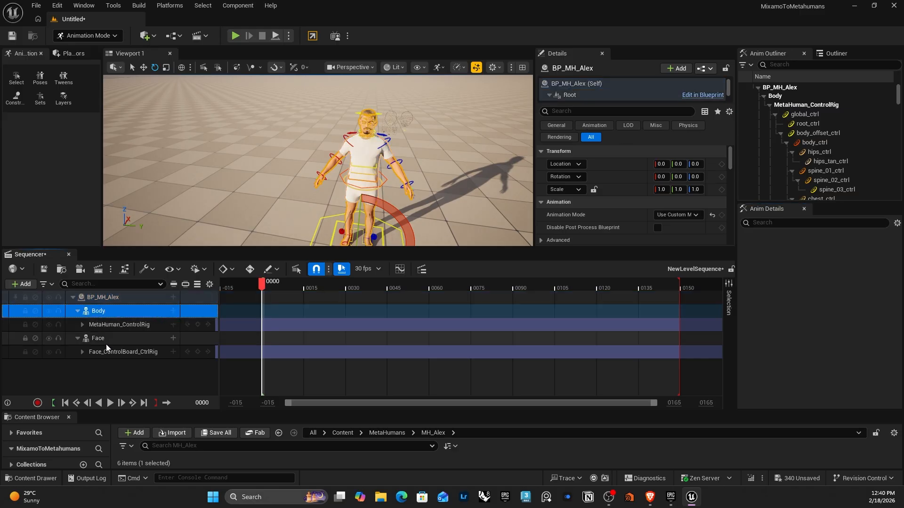
click(108, 374)
click(100, 324)
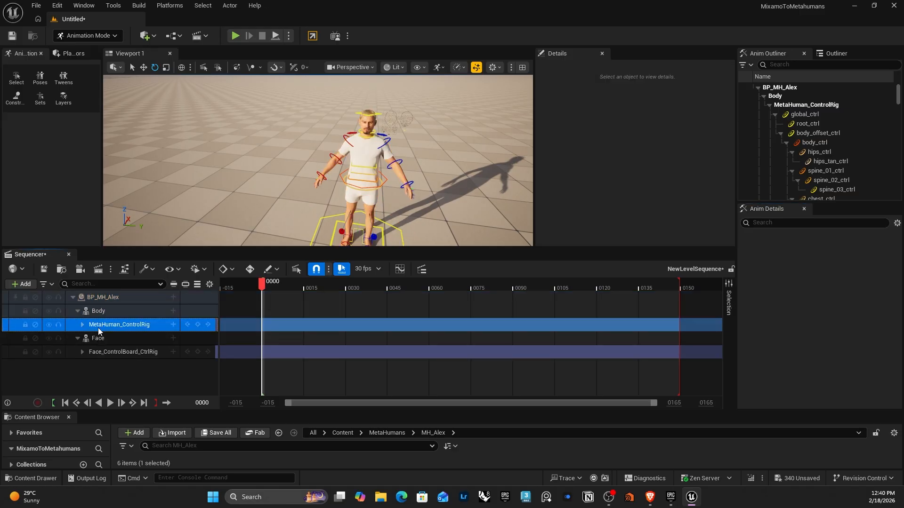
key(Delete)
click(108, 336)
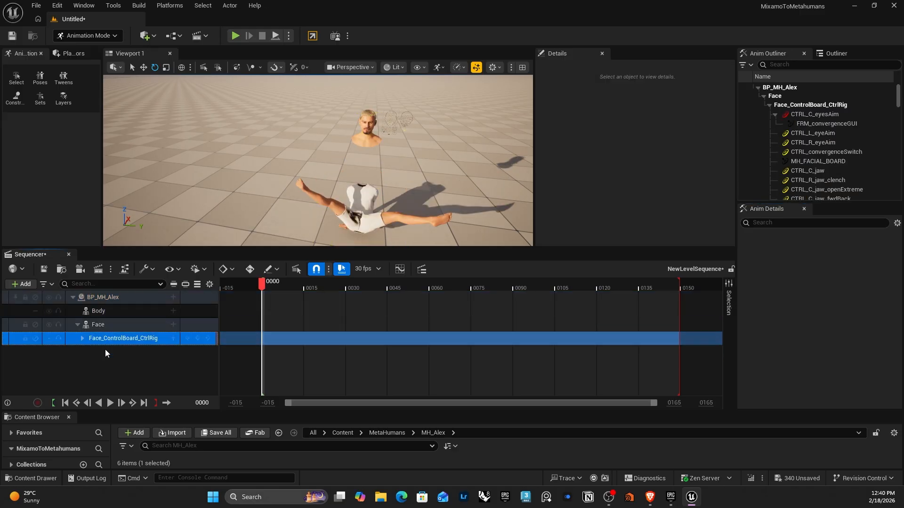
key(Delete)
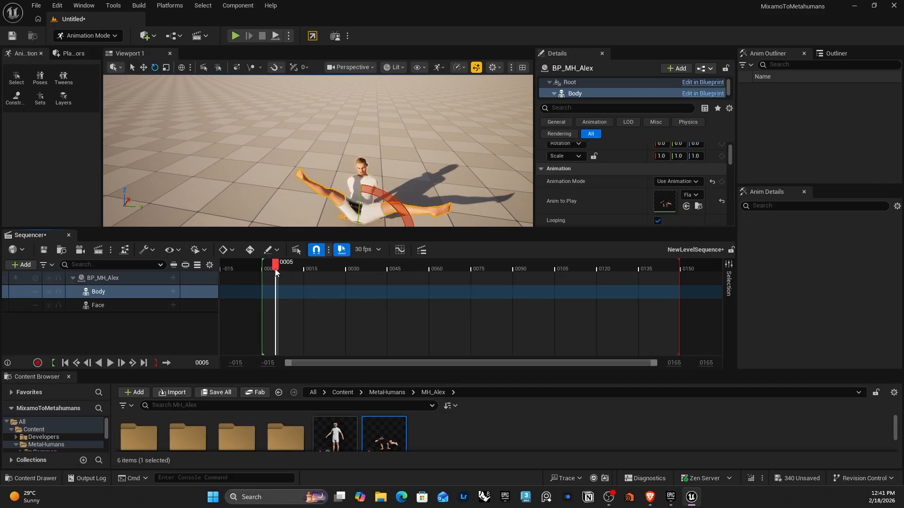
Add the Flair animation to the Body track starting at frame 0 and scrub through the clip to preview it
drag(277, 270, 261, 274)
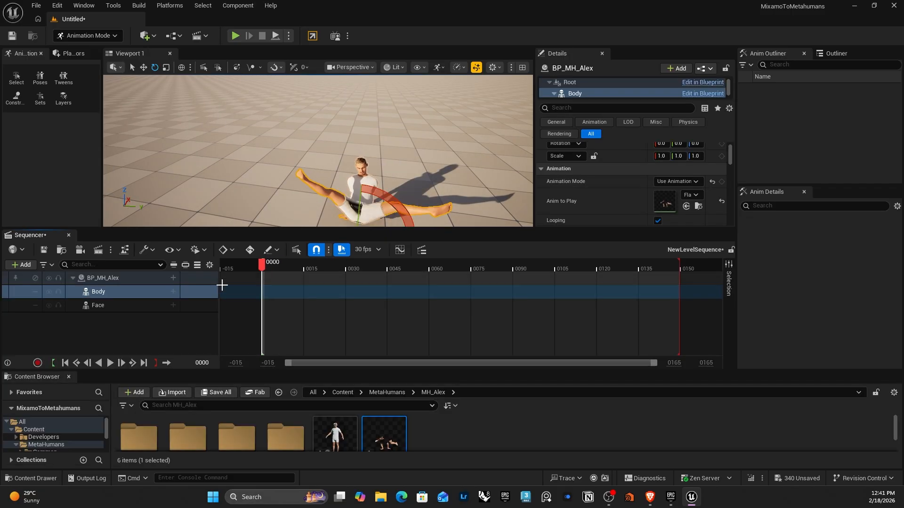
click(173, 292)
mouse_move(288, 135)
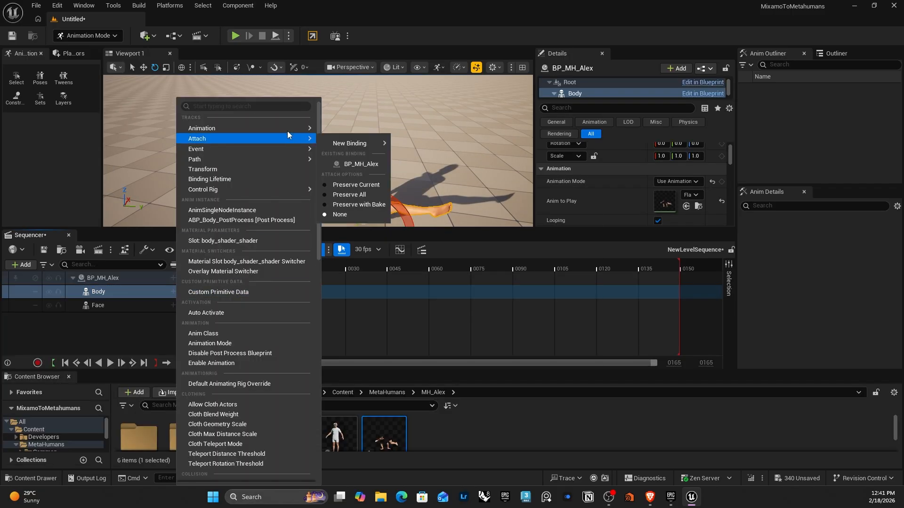
click(369, 165)
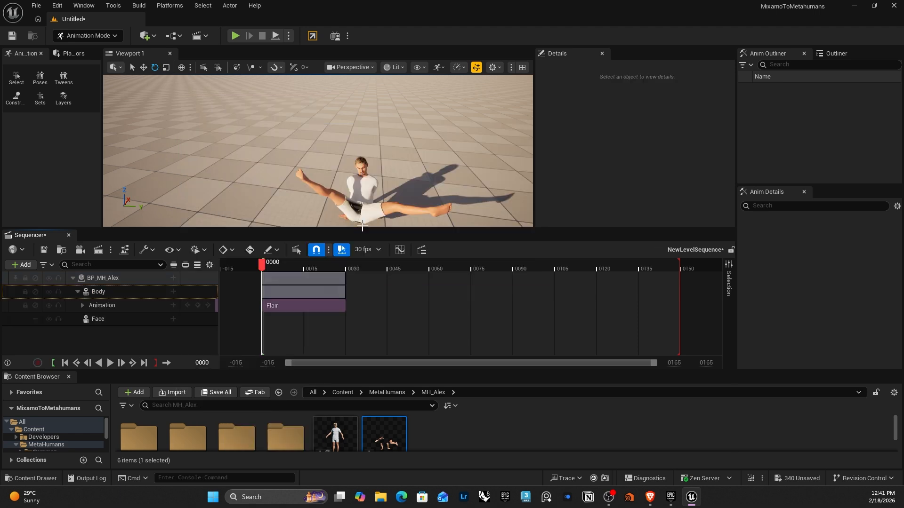
drag(261, 261, 362, 274)
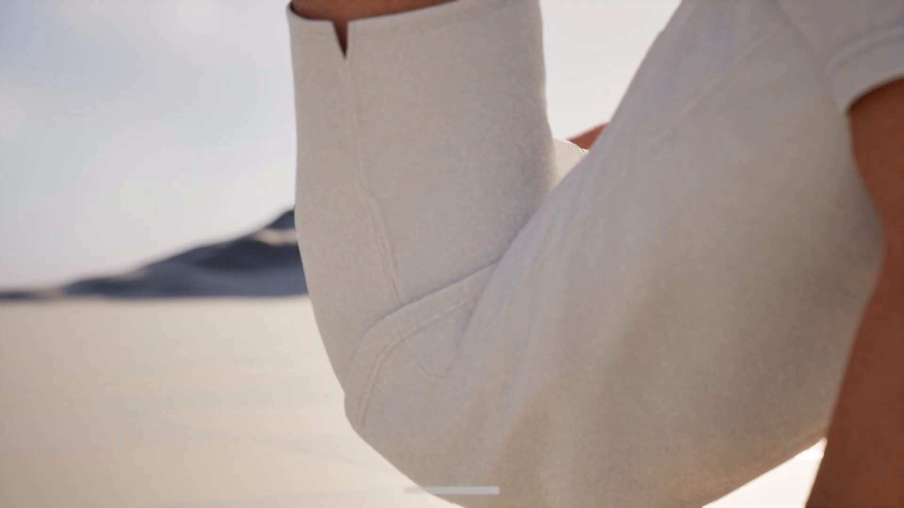